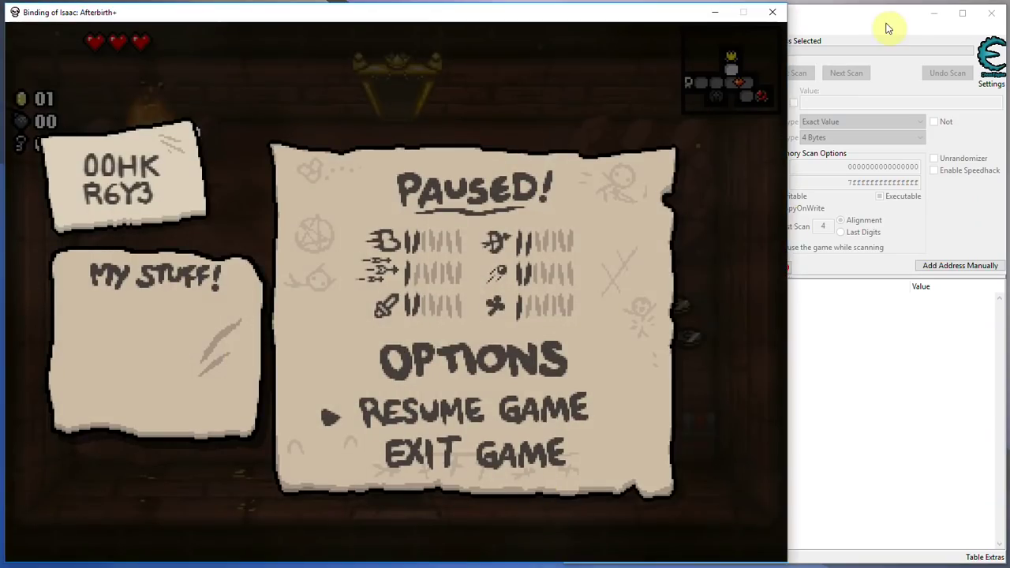
{"action": "left_click", "coordinate": [875, 25]}
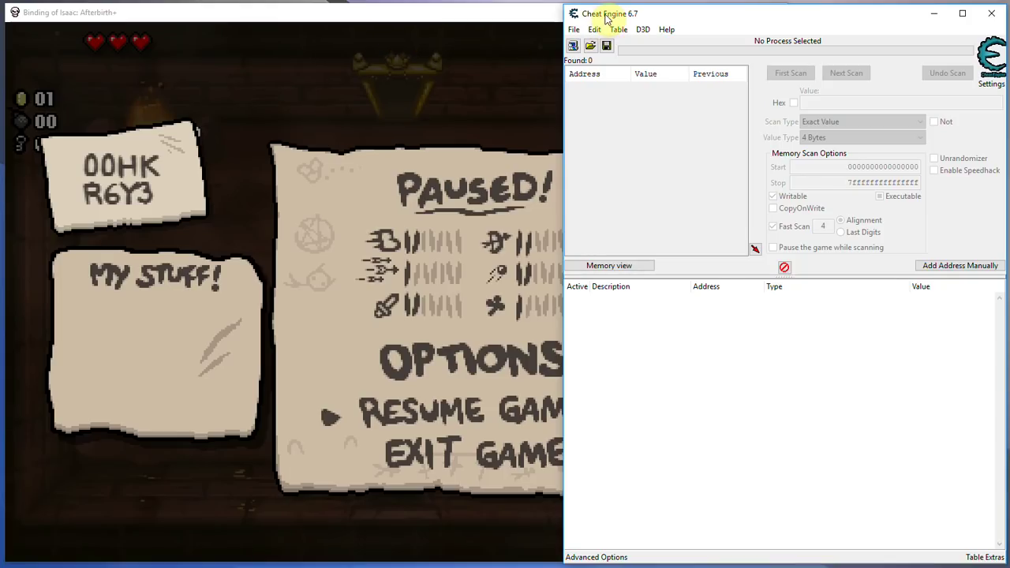
{"action": "mouse_move", "coordinate": [629, 18]}
{"action": "left_mouse_down"}
{"action": "mouse_move", "coordinate": [597, 86]}
{"action": "mouse_move", "coordinate": [593, 27]}
{"action": "mouse_move", "coordinate": [632, 15]}
{"action": "left_mouse_up"}
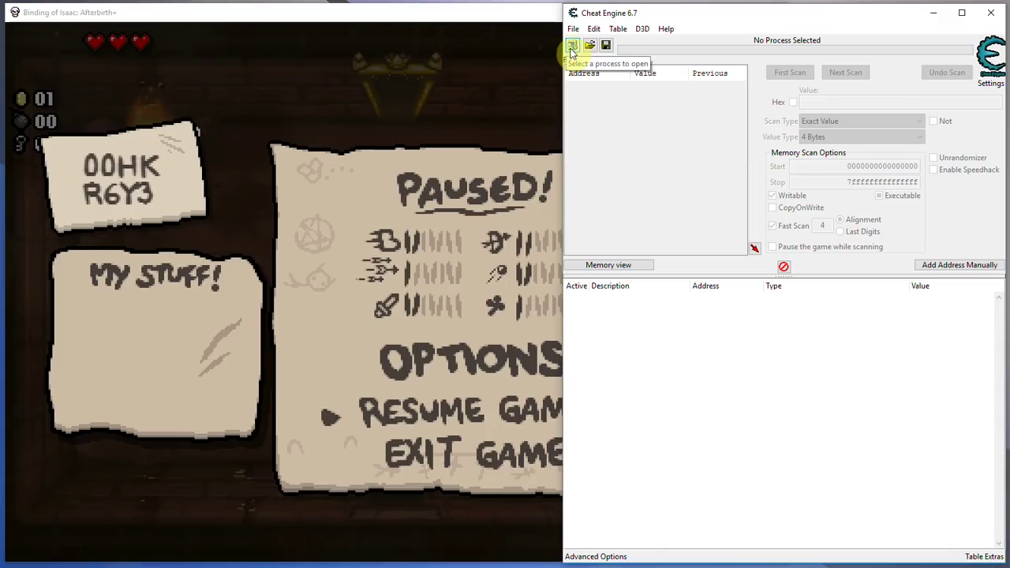
{"action": "left_click", "coordinate": [426, 95]}
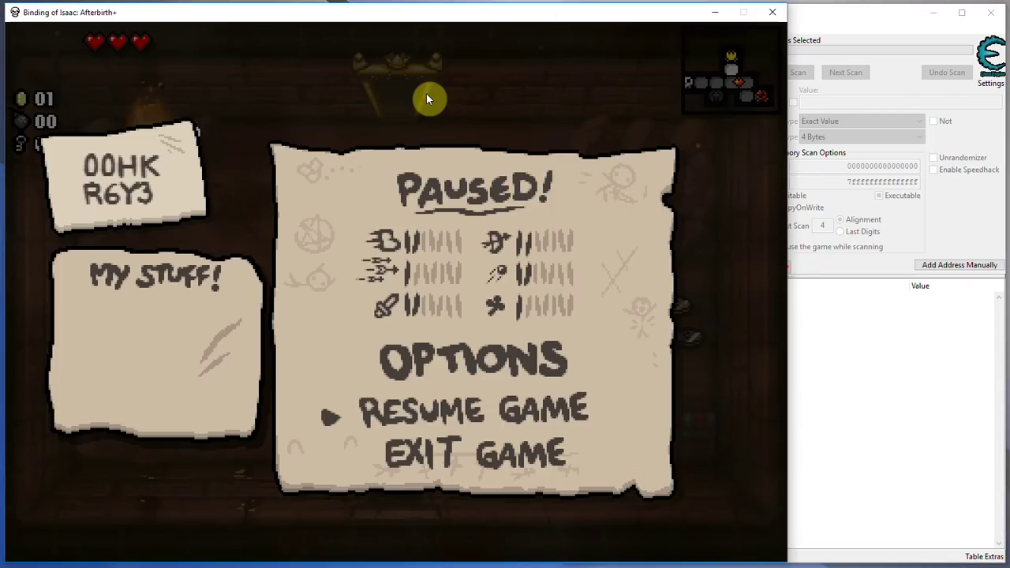
{"action": "key", "text": "Escape"}
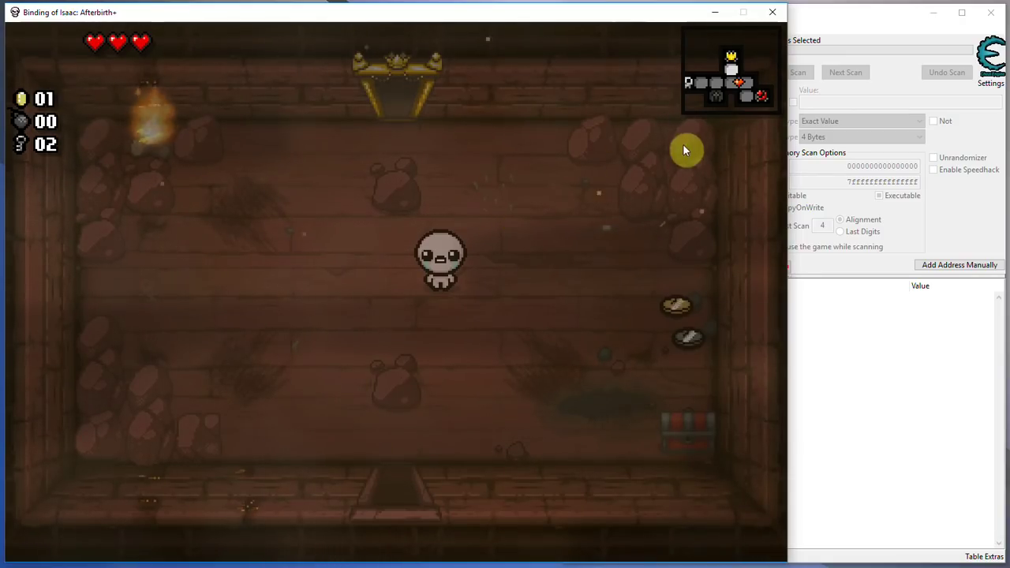
- Switch to Cheat Engine and open the Binding of Isaac: Afterbirth+ process for scanning
{"action": "left_click", "coordinate": [861, 19]}
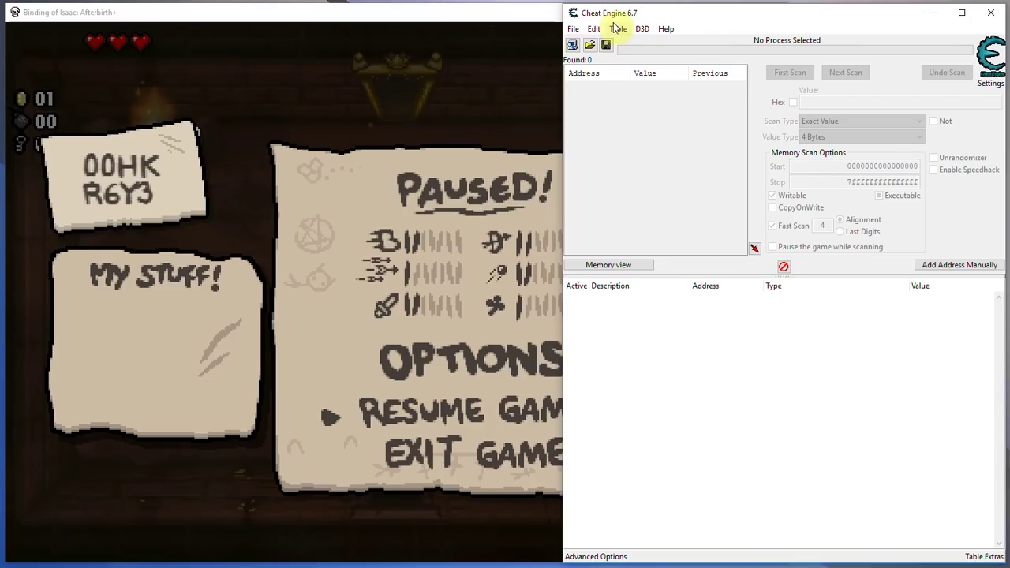
{"action": "left_click", "coordinate": [573, 47]}
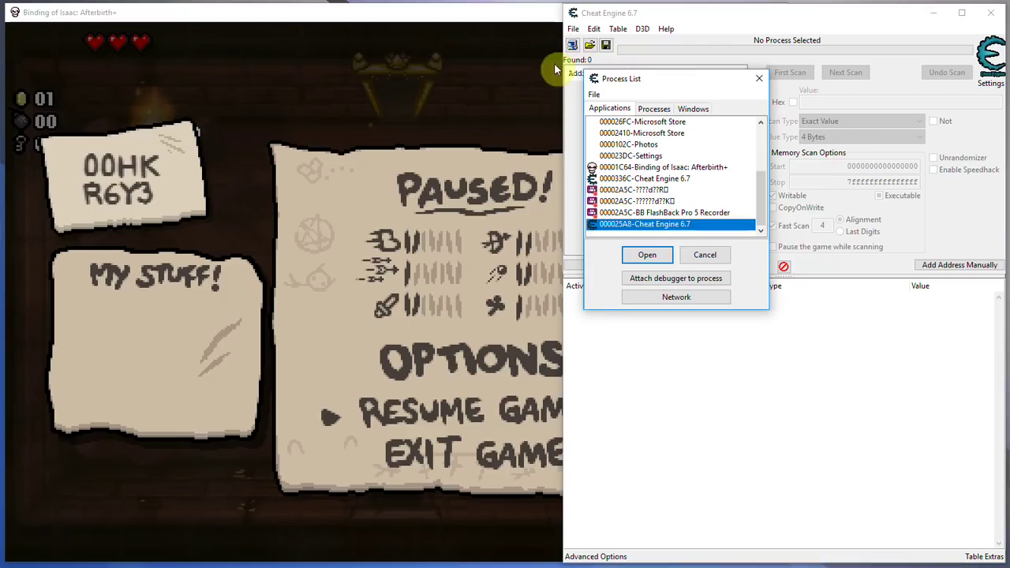
{"action": "left_click_drag", "start_coordinate": [660, 79], "coordinate": [677, 93]}
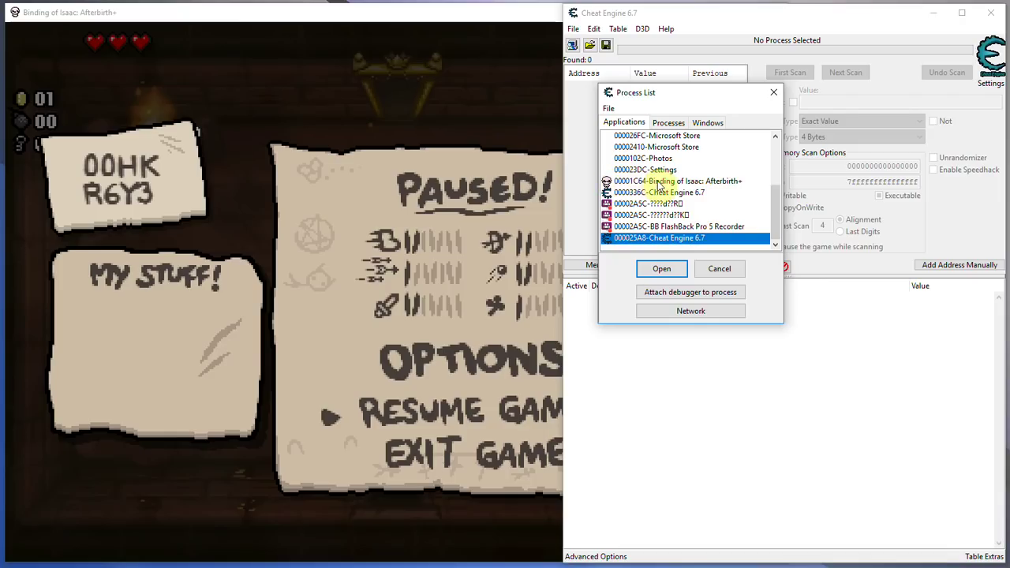
{"action": "double_click", "coordinate": [629, 182]}
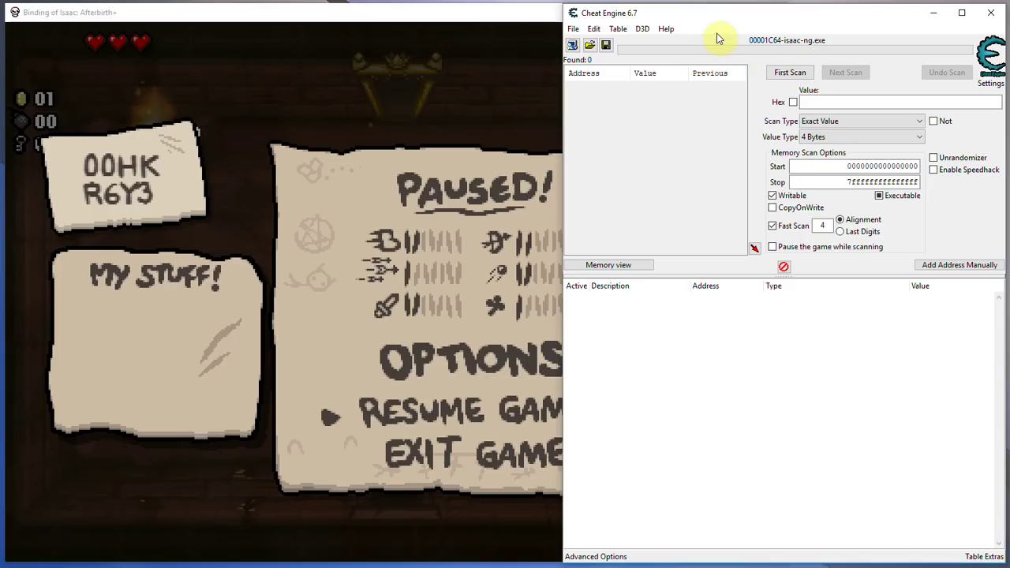
- Switch to Binding of Isaac, resume the paused game and check the current coin count
{"action": "left_click", "coordinate": [403, 33]}
{"action": "left_click", "coordinate": [824, 23]}
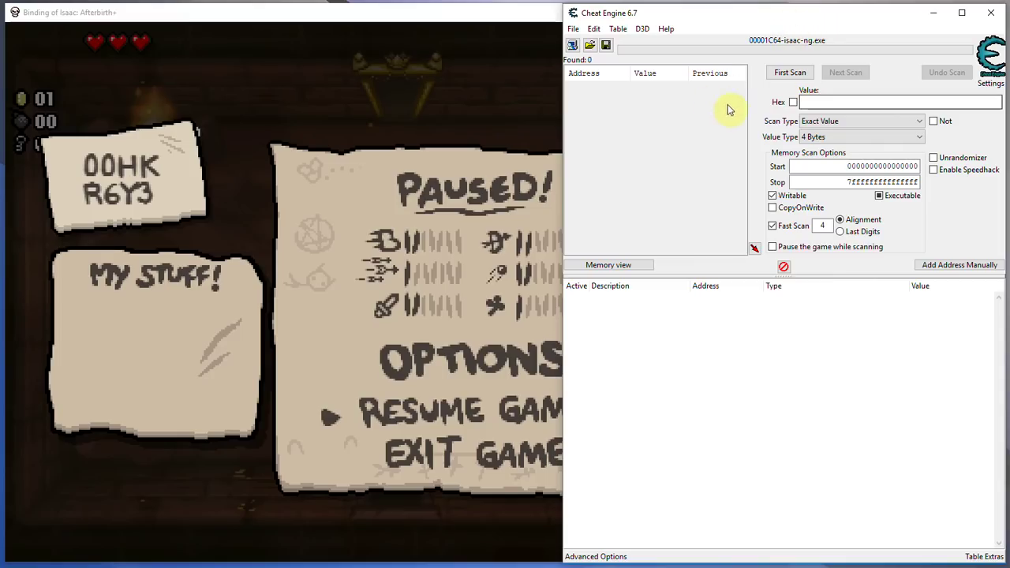
{"action": "left_click", "coordinate": [407, 52]}
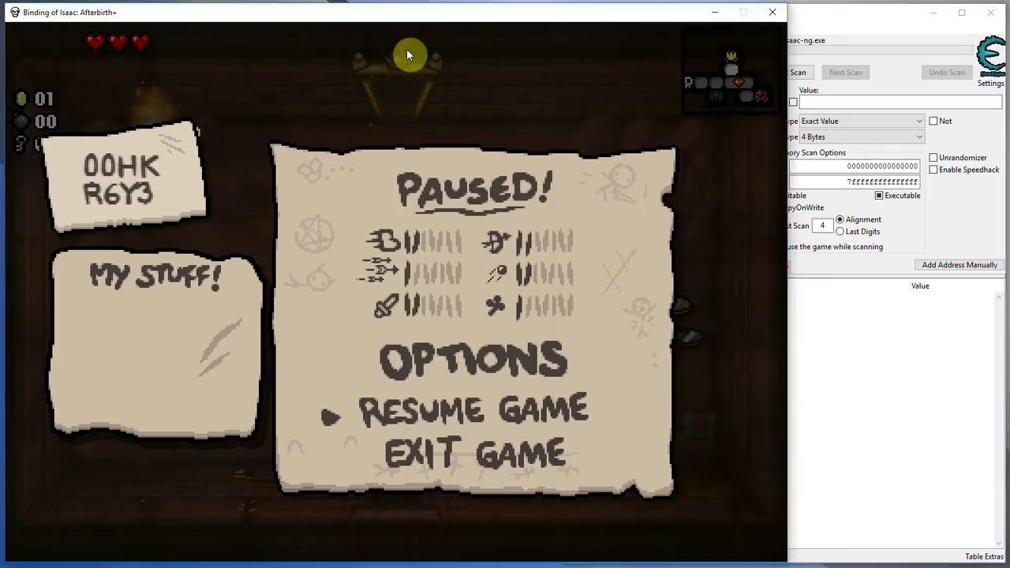
{"action": "key", "text": "Escape"}
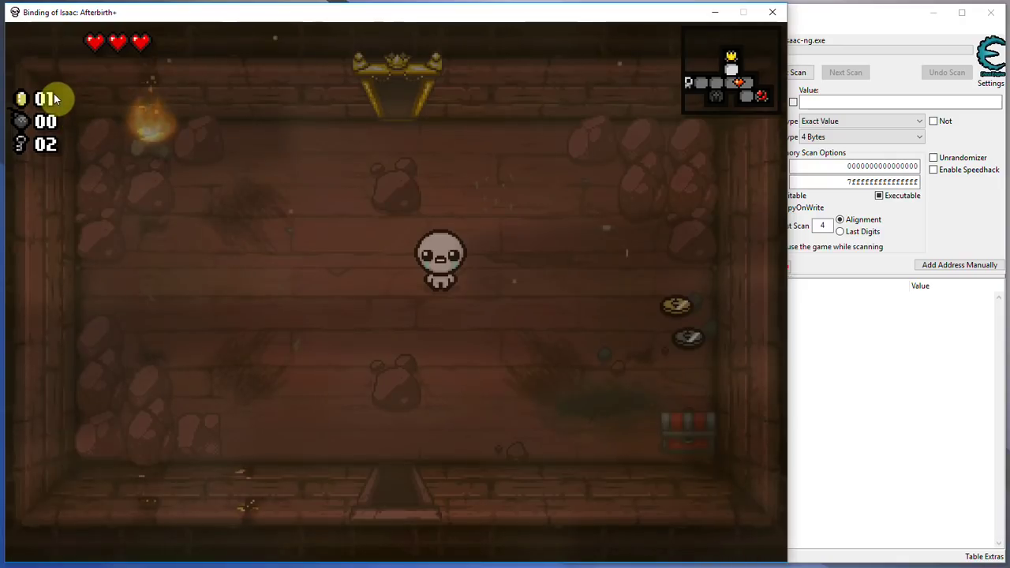
- Run a first scan in Cheat Engine for exact value 1, with value type All and Rounded (default)
{"action": "left_click", "coordinate": [807, 28]}
{"action": "left_click", "coordinate": [807, 103]}
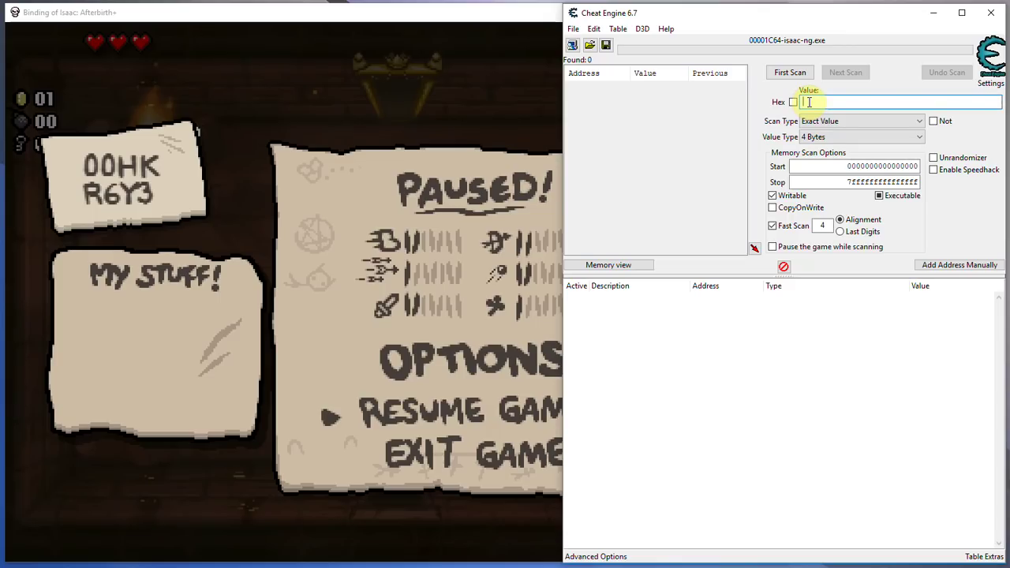
{"action": "type", "text": "1"}
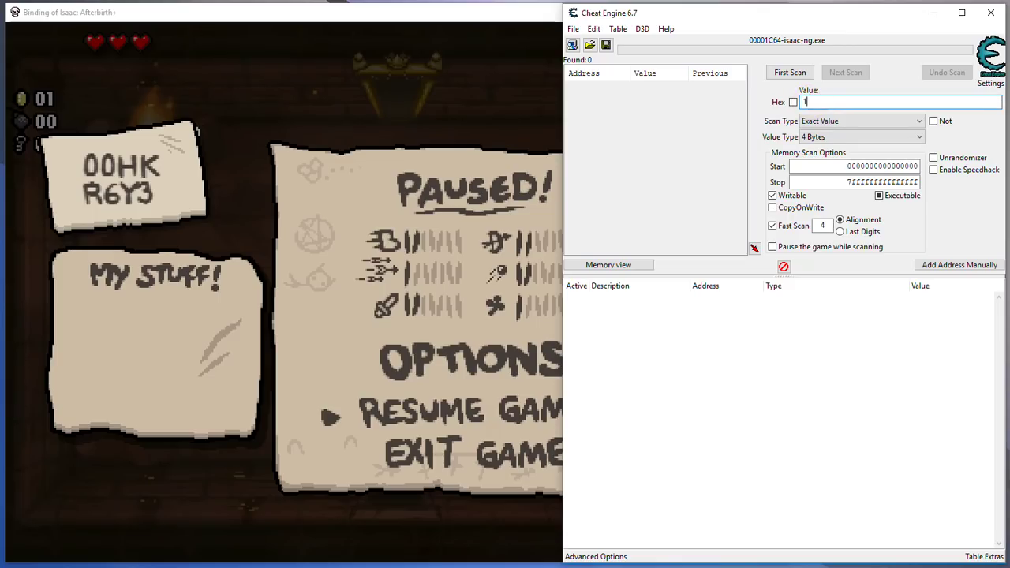
{"action": "left_click", "coordinate": [830, 138]}
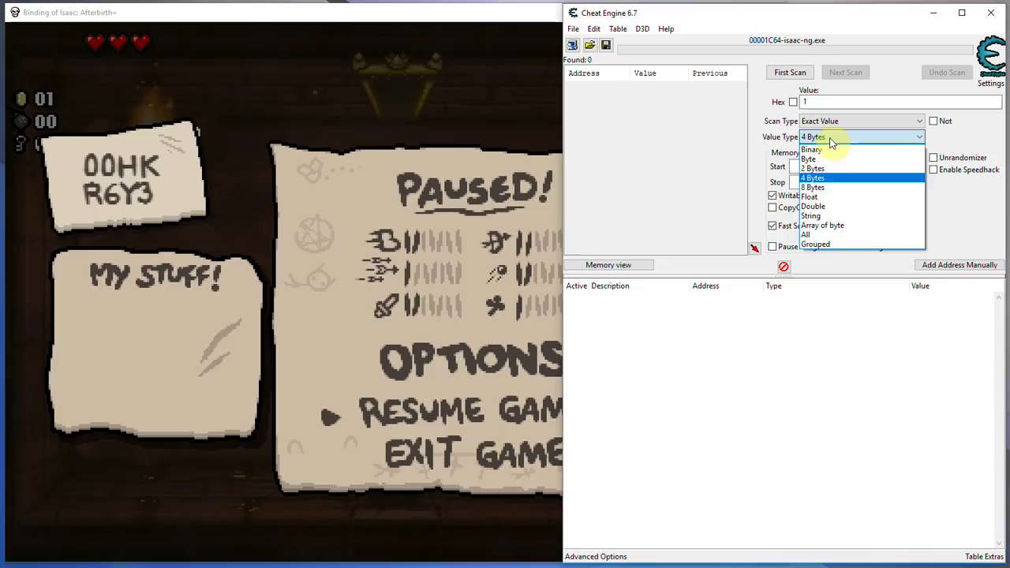
{"action": "left_click", "coordinate": [821, 235]}
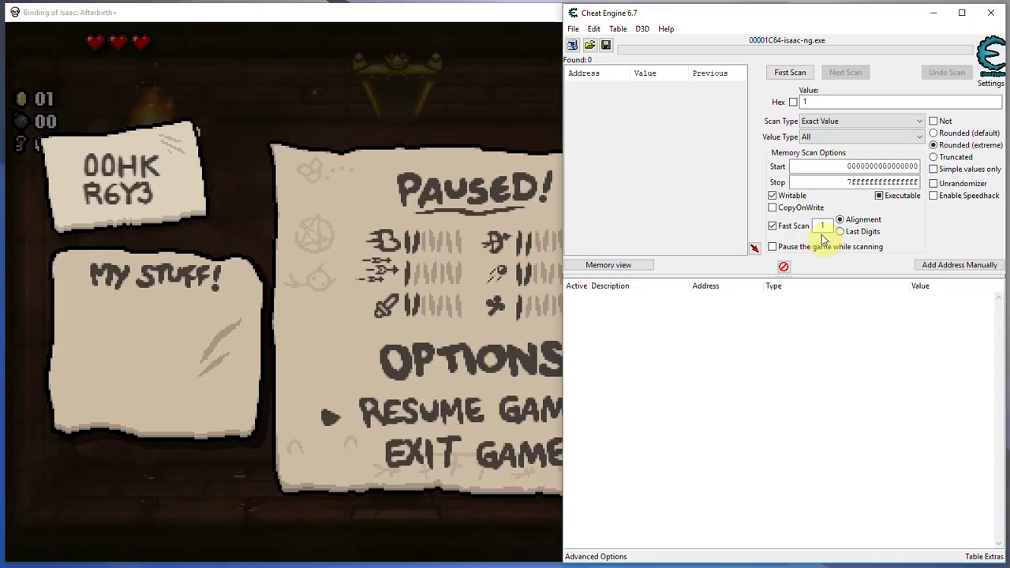
{"action": "left_click", "coordinate": [939, 134]}
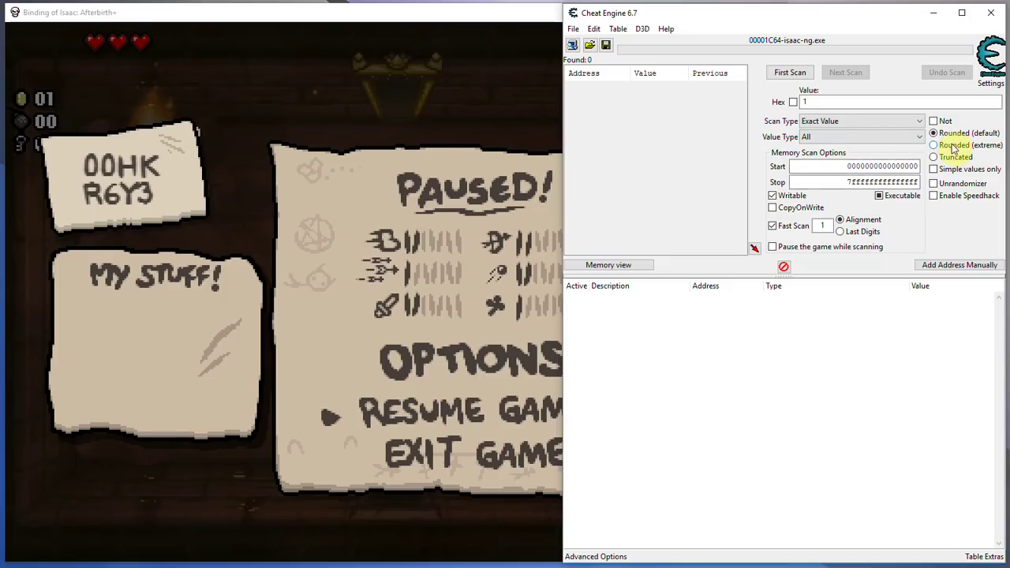
{"action": "left_click", "coordinate": [822, 125]}
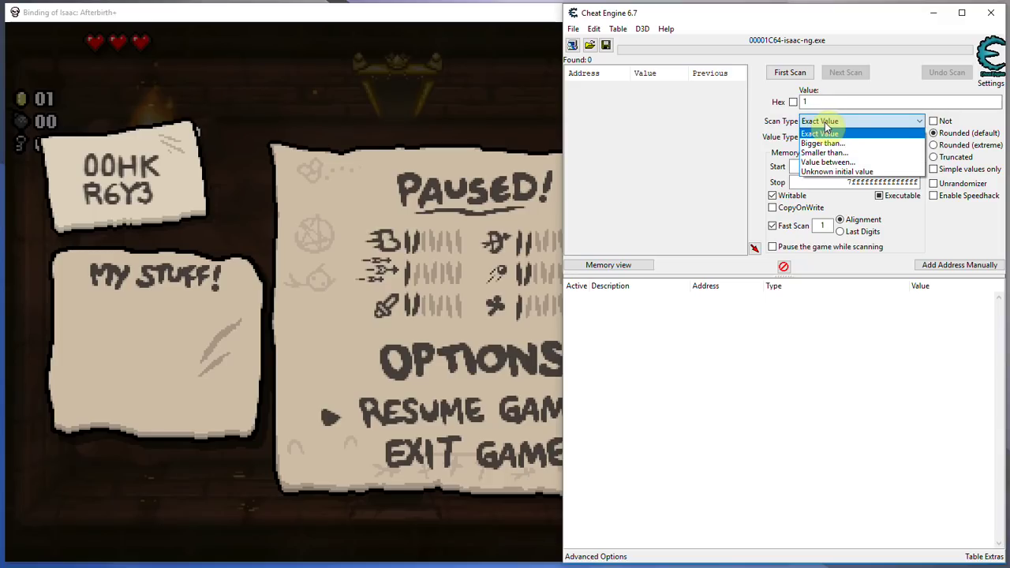
{"action": "left_click", "coordinate": [824, 131]}
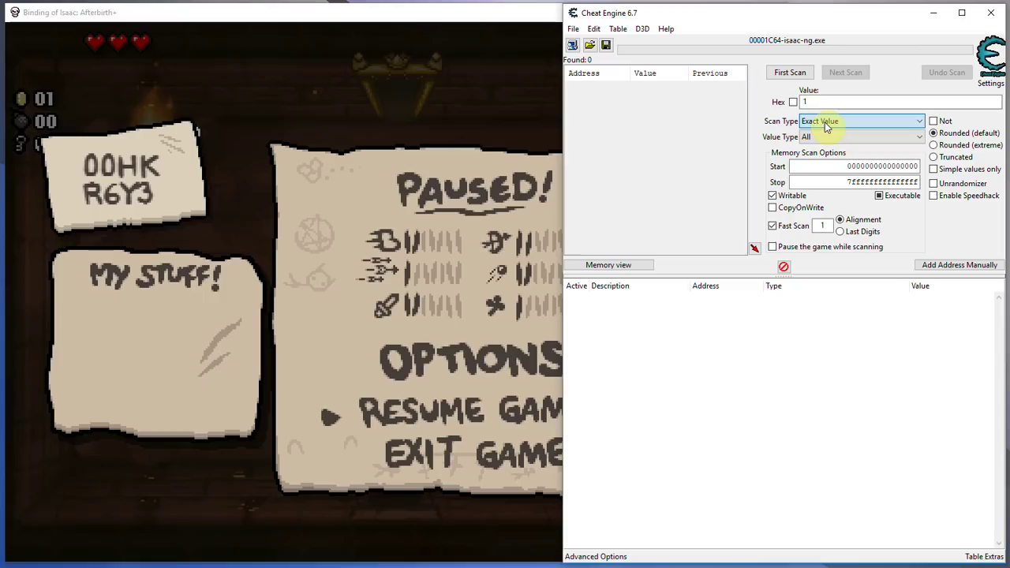
{"action": "left_click", "coordinate": [790, 72]}
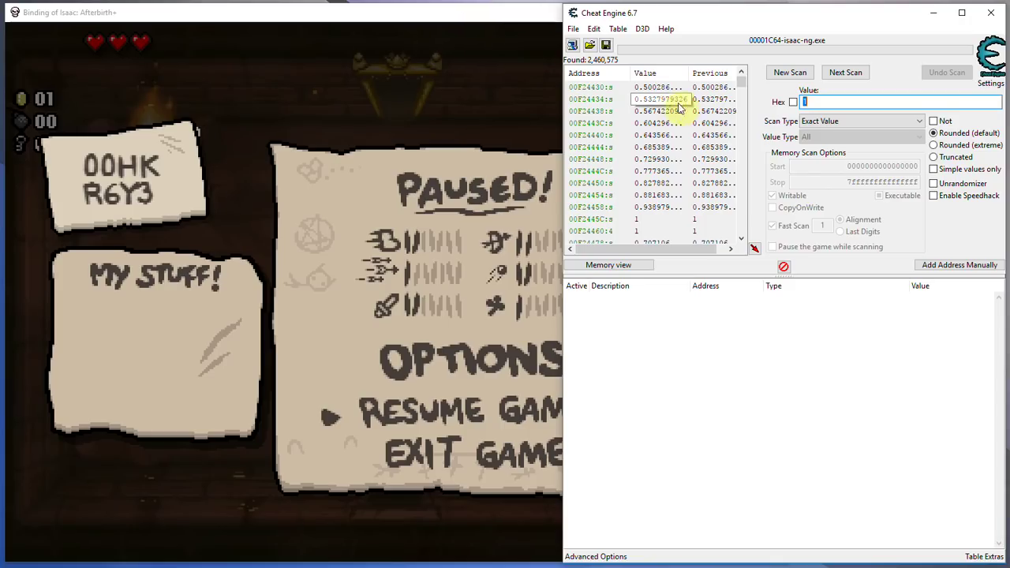
- Switch to Binding of Isaac, resume the game and collect the upper of the two coins above the chest
{"action": "left_click", "coordinate": [440, 22]}
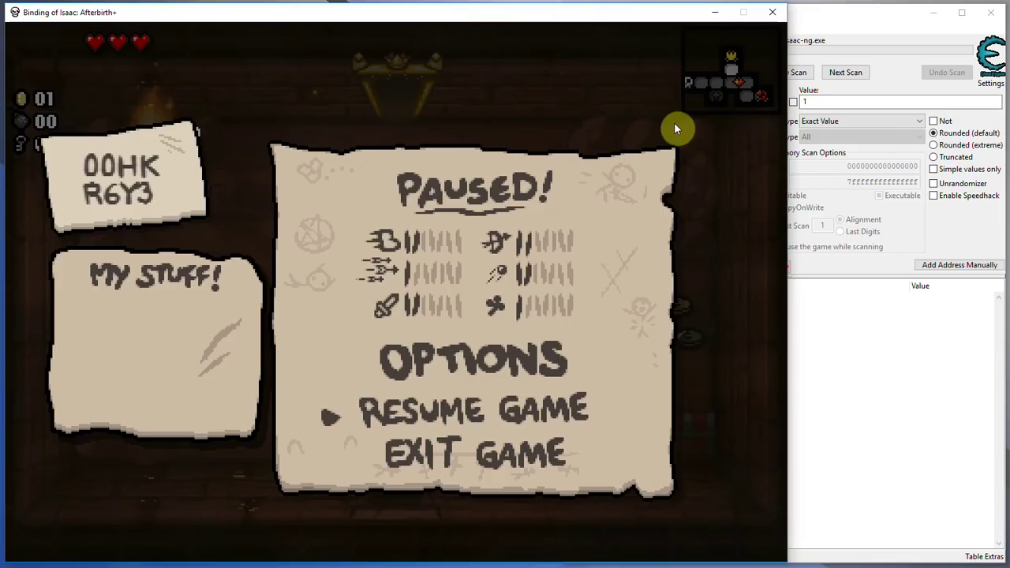
{"action": "key", "text": "Escape"}
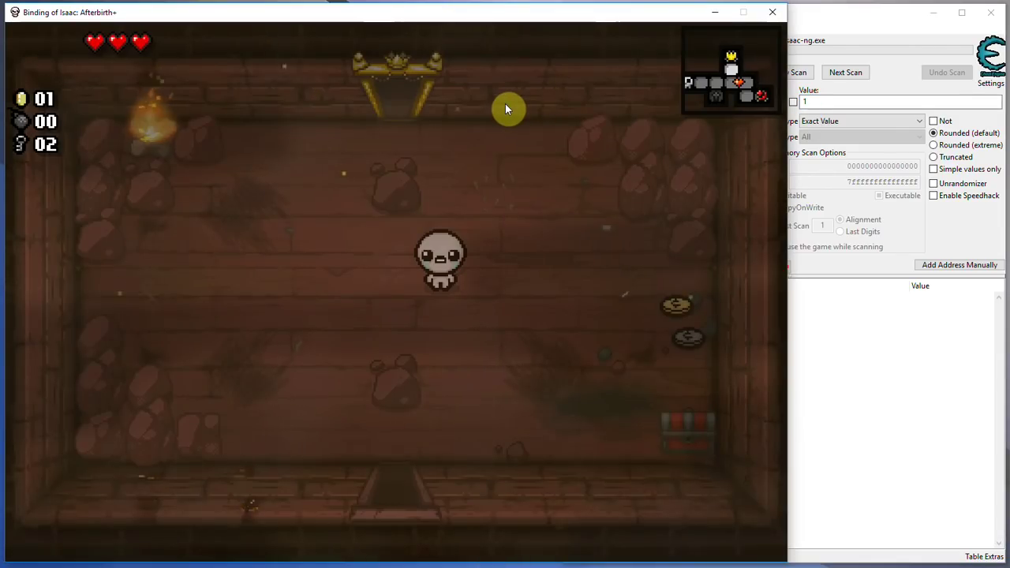
{"action": "key", "text": "s"}
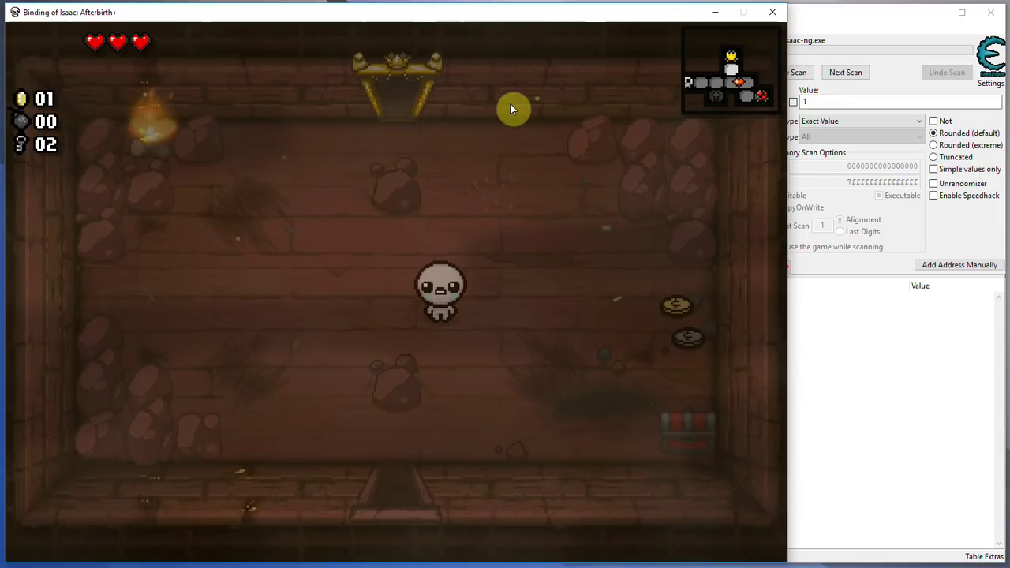
{"action": "key", "text": "d"}
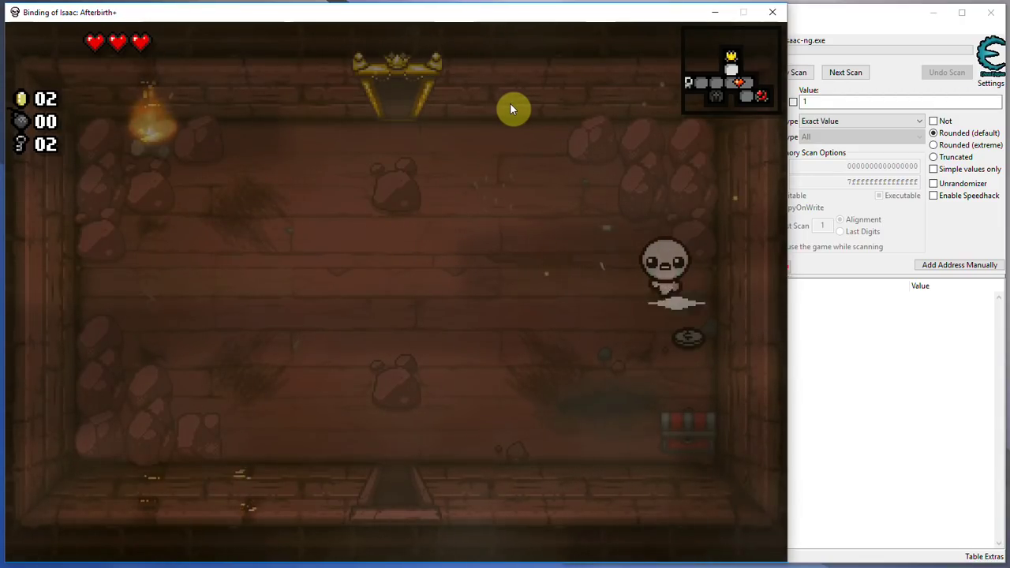
{"action": "key", "text": "a"}
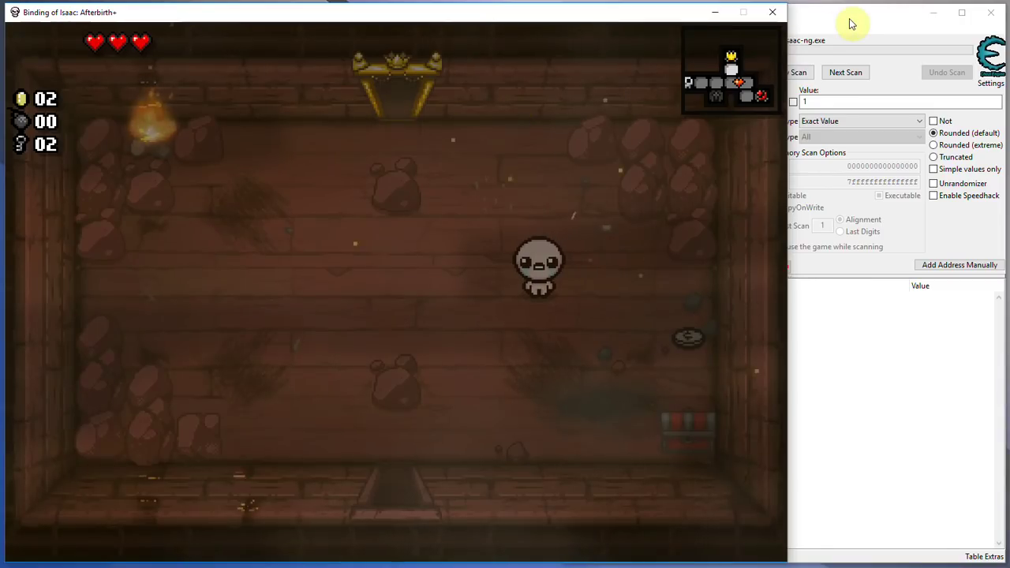
- Switch to Cheat Engine and narrow the found addresses with a next scan for the value 2
{"action": "left_click", "coordinate": [851, 24]}
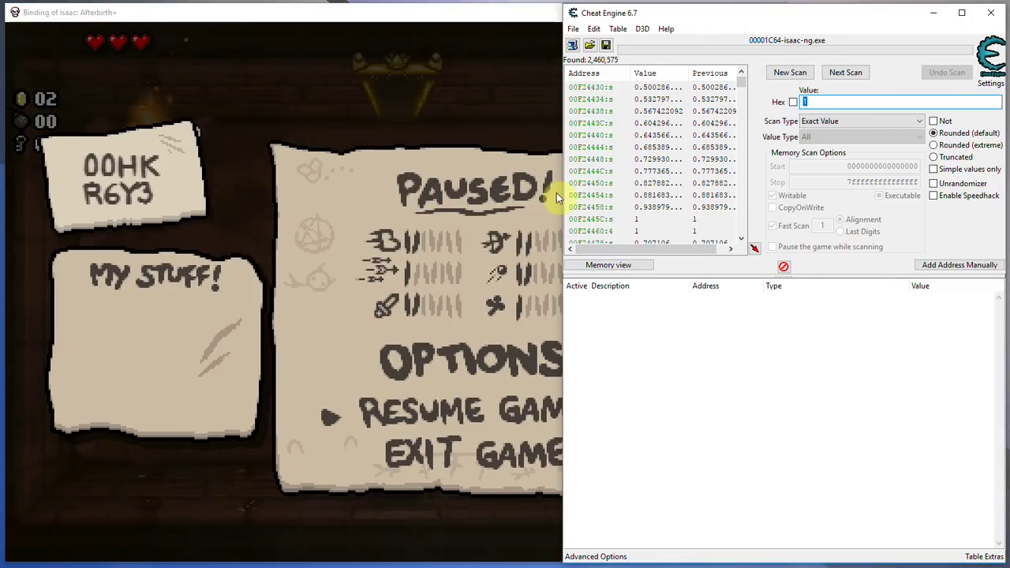
{"action": "type", "text": "2"}
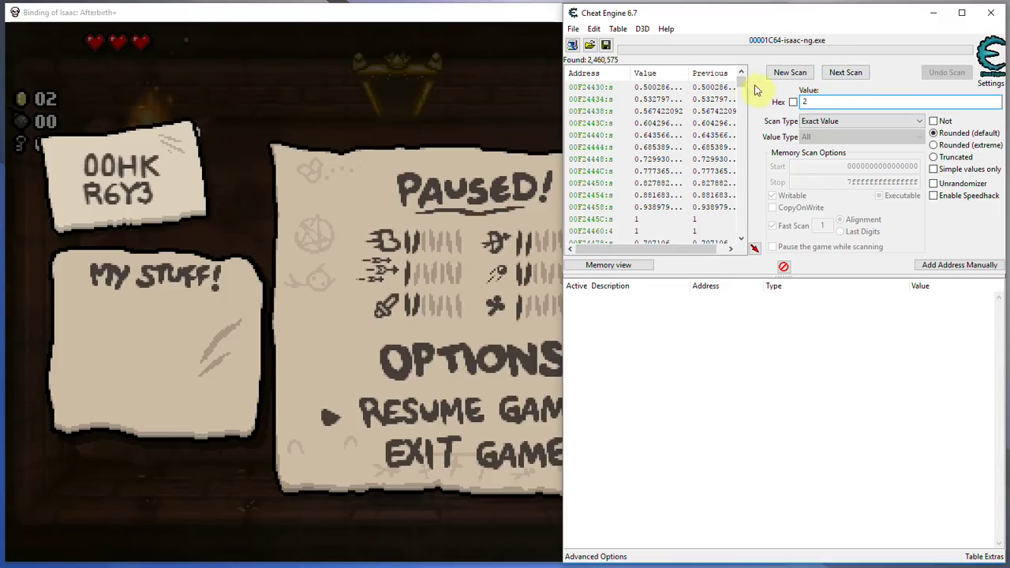
{"action": "mouse_move", "coordinate": [740, 82]}
{"action": "left_mouse_down"}
{"action": "mouse_move", "coordinate": [759, 218]}
{"action": "mouse_move", "coordinate": [744, 218]}
{"action": "mouse_move", "coordinate": [743, 75]}
{"action": "left_mouse_up"}
{"action": "left_click", "coordinate": [850, 72]}
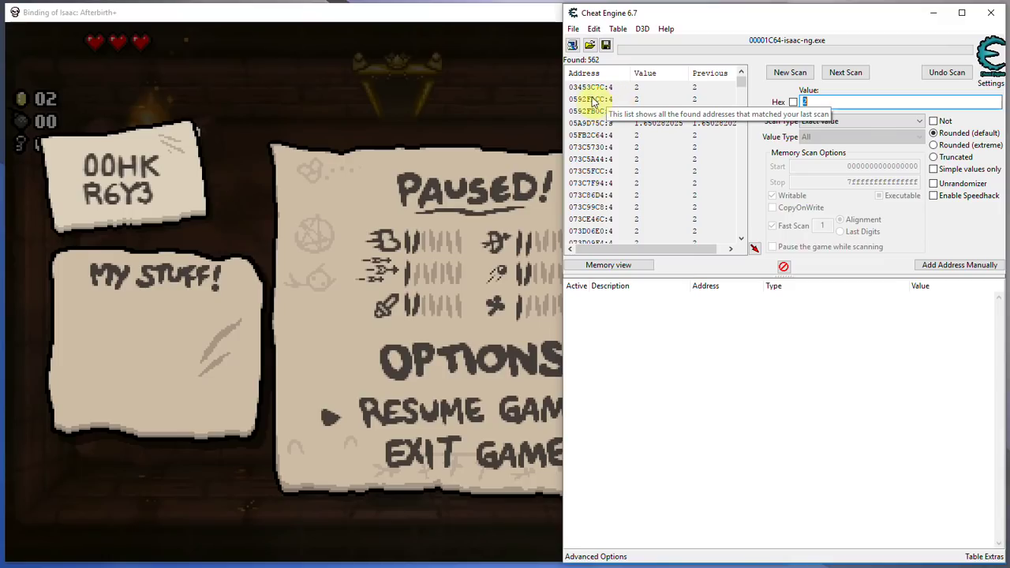
- Switch to Binding of Isaac, resume the game and collect the remaining coin above the chest
{"action": "left_click", "coordinate": [483, 76]}
{"action": "key", "text": "Escape"}
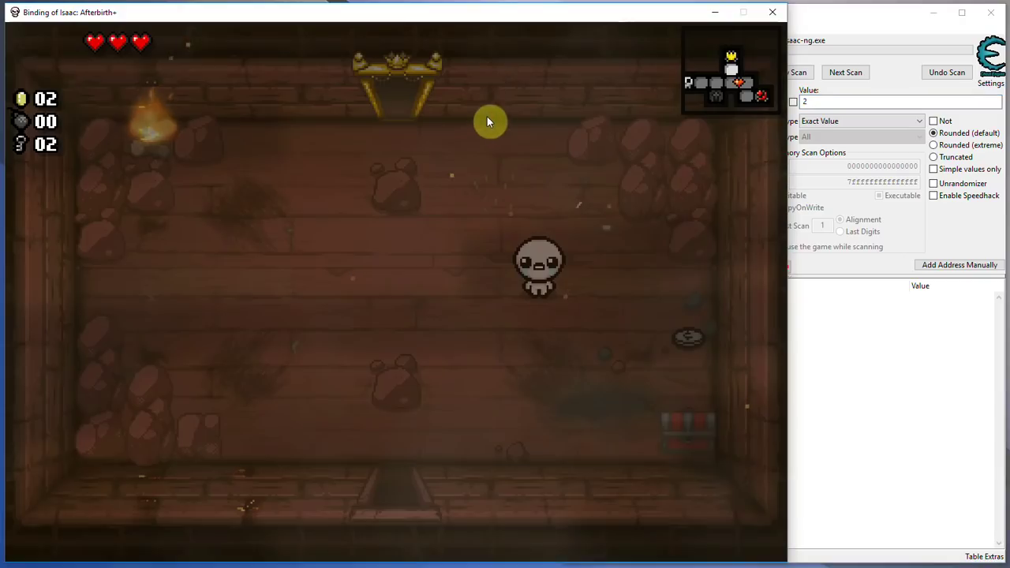
{"action": "key", "text": "d"}
{"action": "key", "text": "s"}
{"action": "key", "text": "a"}
- Switch to Cheat Engine and narrow the found addresses with a next scan for the value 7
{"action": "left_click", "coordinate": [815, 8]}
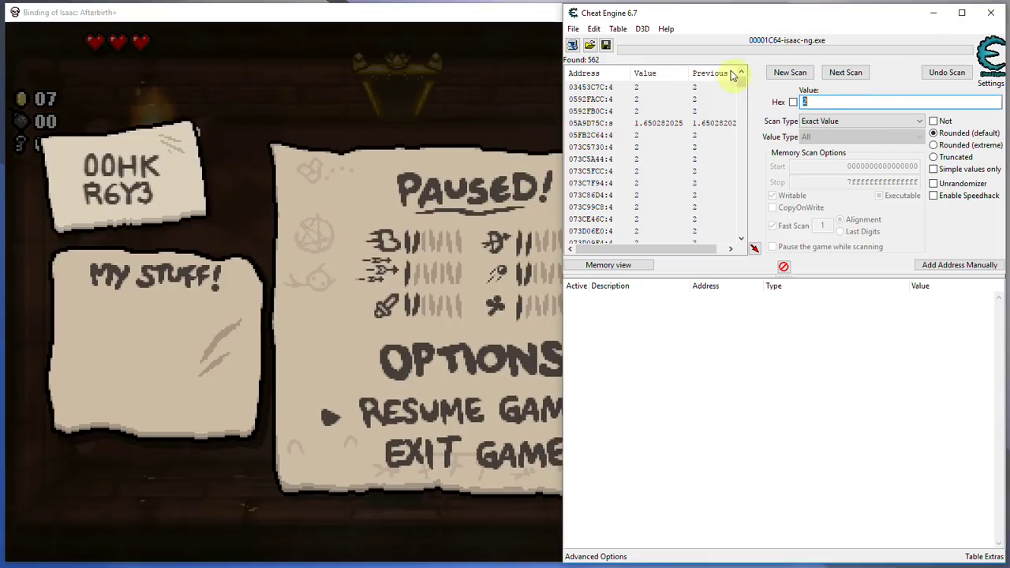
{"action": "double_click", "coordinate": [816, 100]}
{"action": "type", "text": "7"}
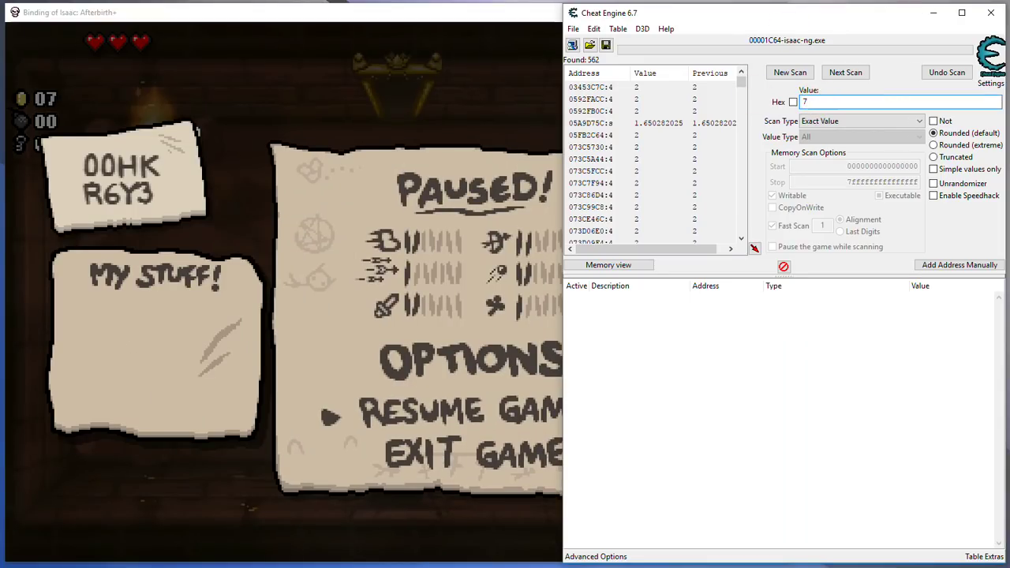
{"action": "left_click", "coordinate": [844, 73]}
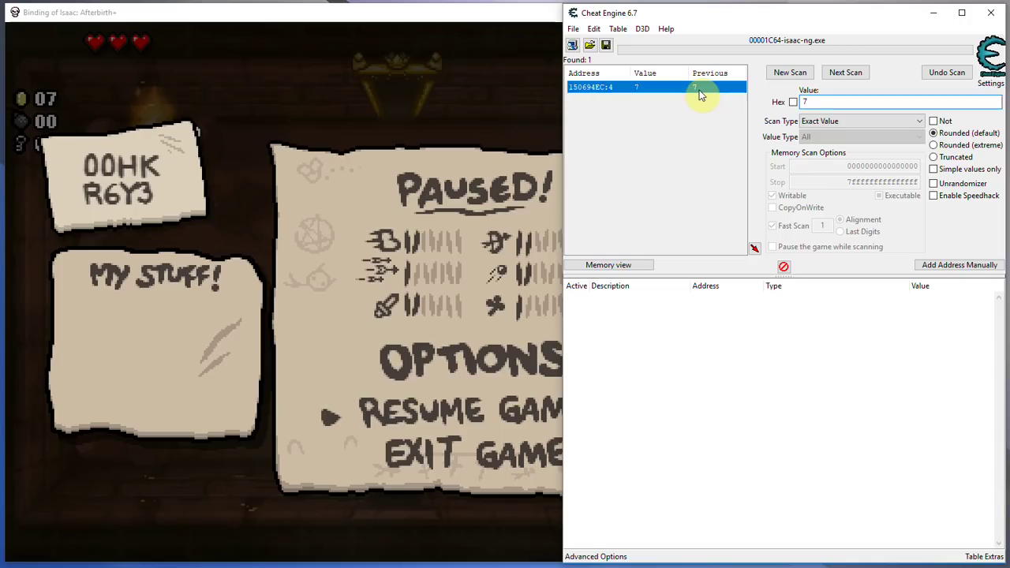
- Add the found coin address to the address list, set its value to 99 and resume the game in Binding of Isaac
{"action": "double_click", "coordinate": [912, 297]}
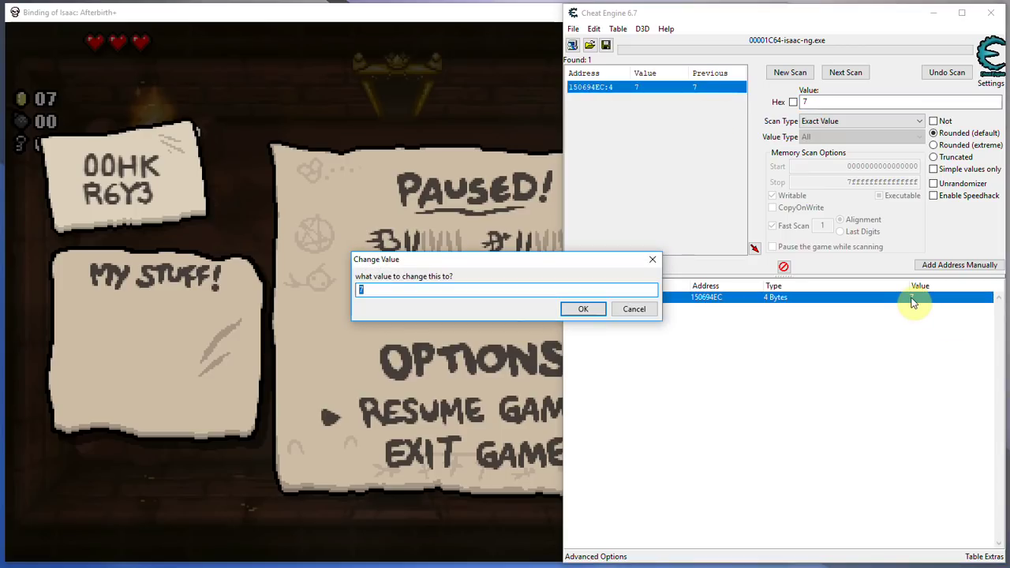
{"action": "type", "text": "99"}
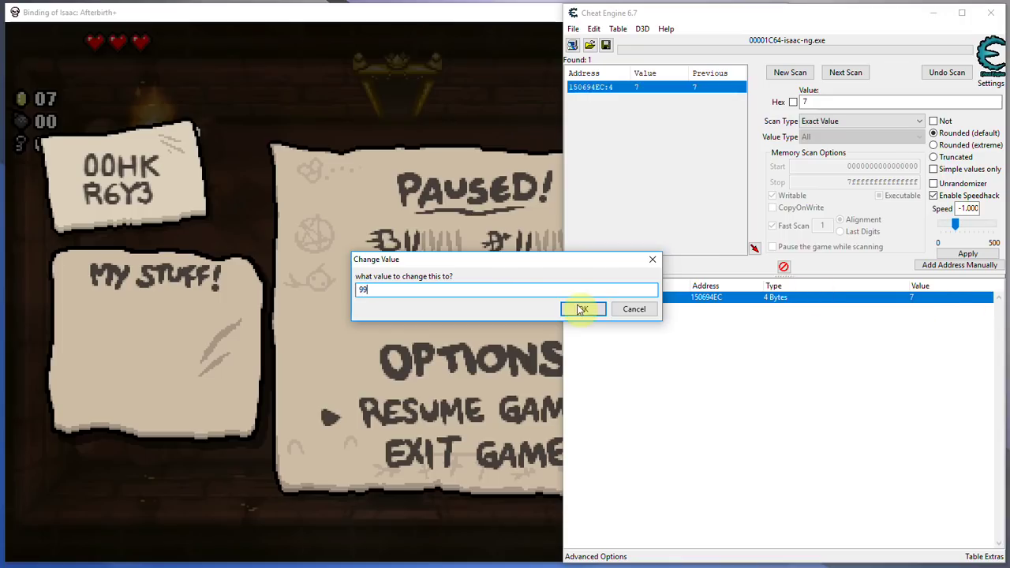
{"action": "left_click", "coordinate": [577, 308]}
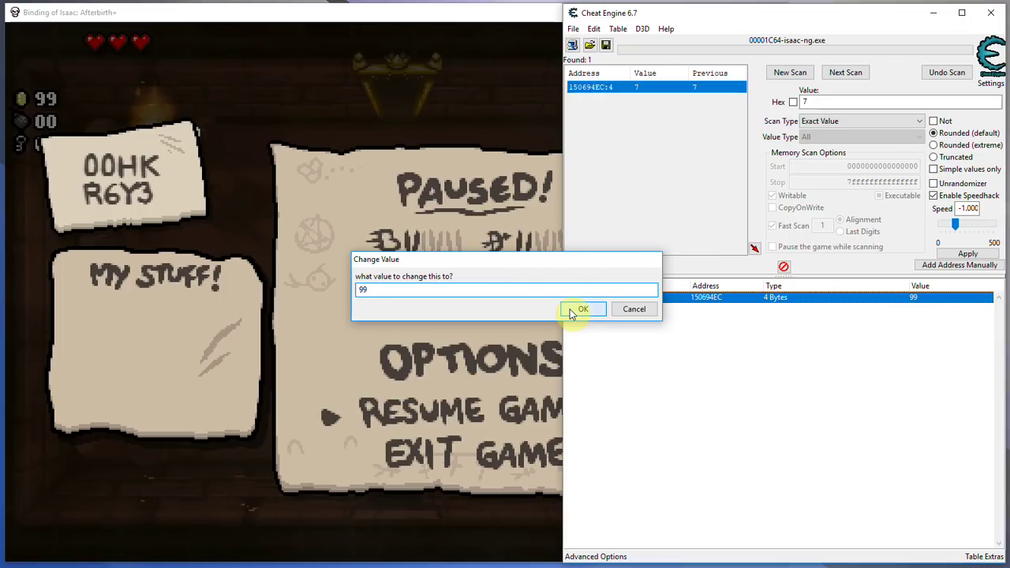
{"action": "left_click", "coordinate": [269, 83]}
{"action": "key", "text": "Escape"}
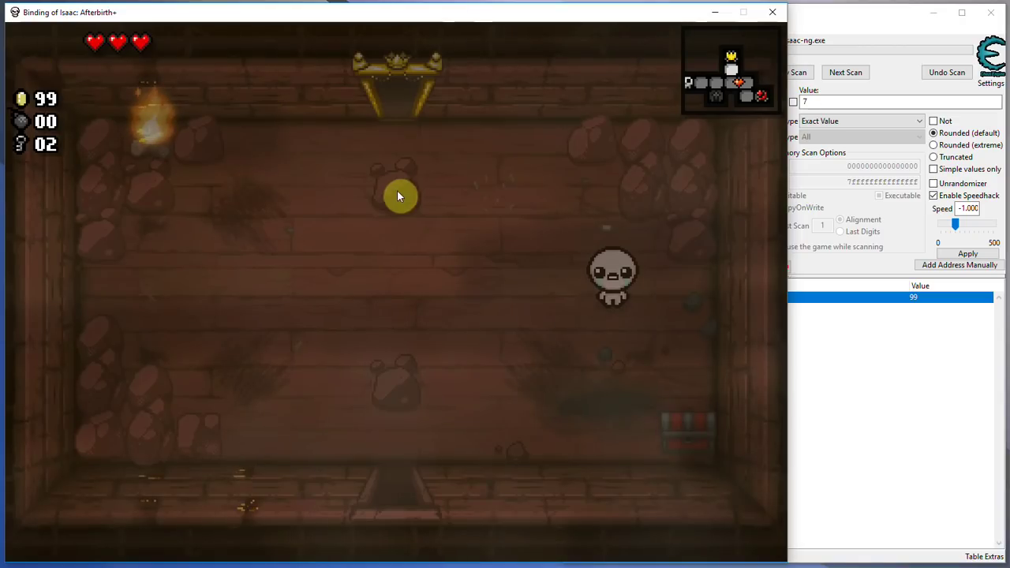
- Walk through the golden doorway into the treasure room, collect the coin beside the rock and dismiss the unlock notice
{"action": "key", "text": "w"}
{"action": "key", "text": "a"}
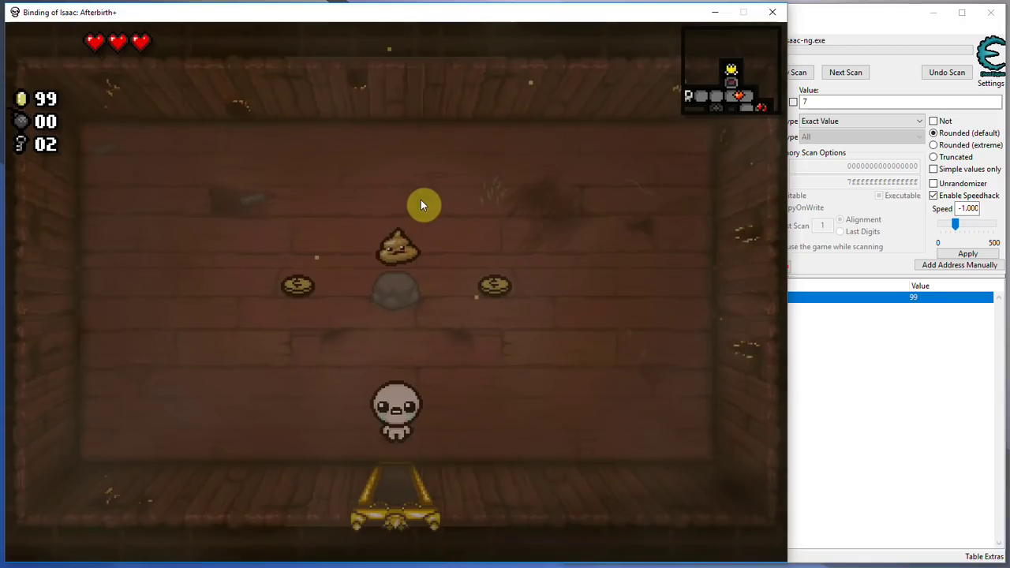
{"action": "key", "text": "d"}
{"action": "key", "text": "w"}
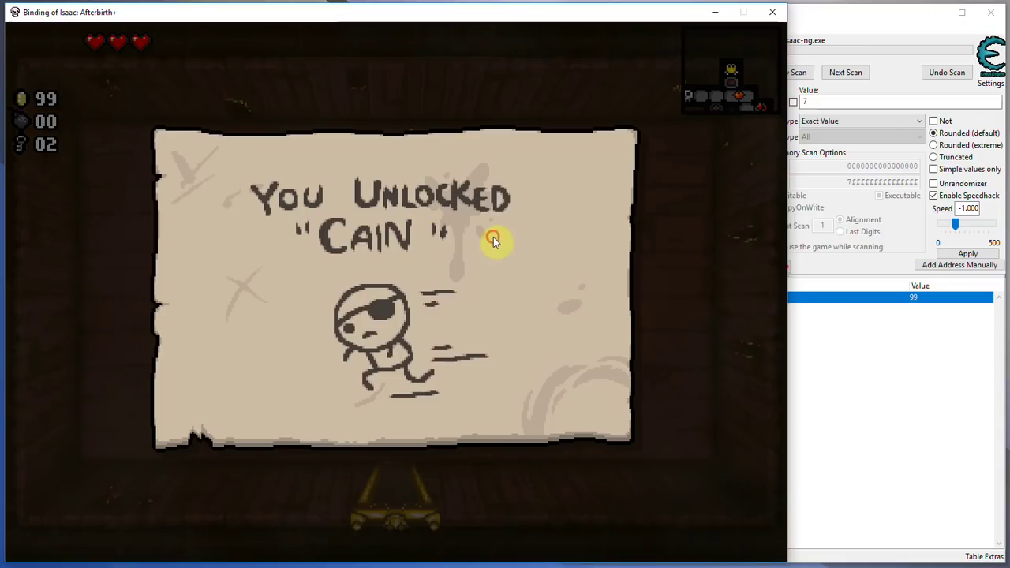
{"action": "key", "text": "w"}
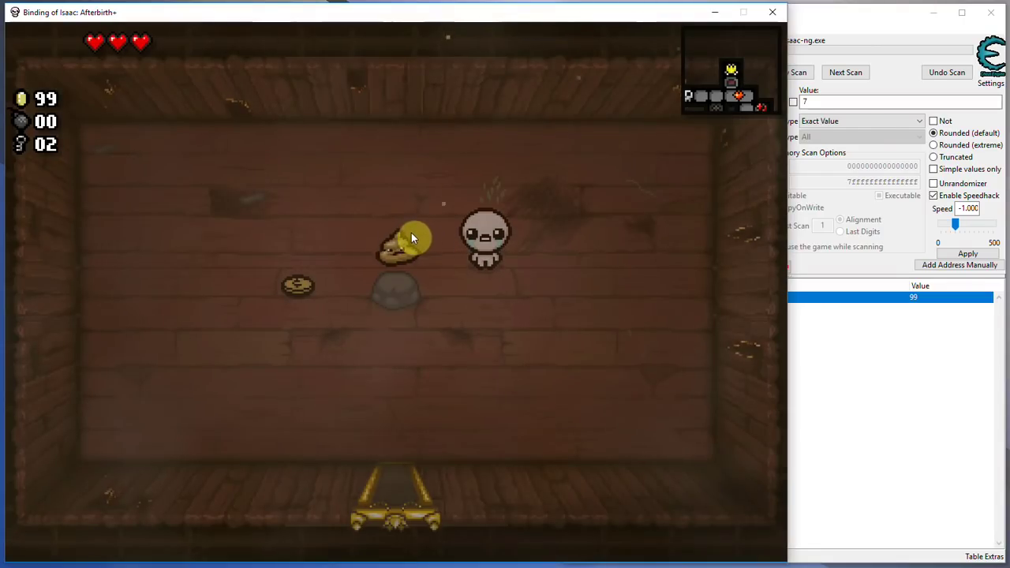
- Pick up the Butt Bombs item behind the rock and step away from it
{"action": "key", "text": "s"}
{"action": "key", "text": "a"}
{"action": "key", "text": "w"}
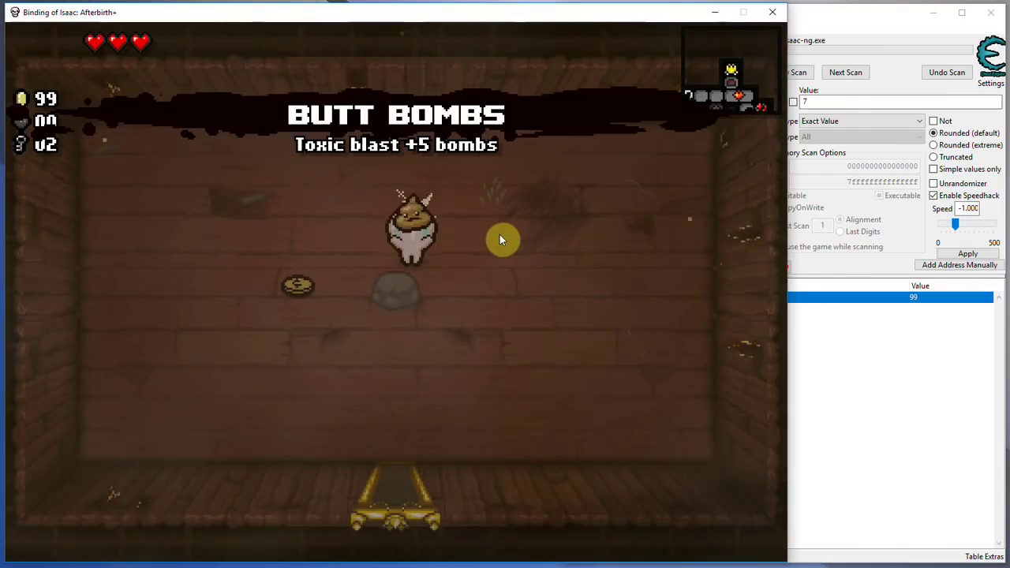
{"action": "key", "text": "s"}
{"action": "key", "text": "d"}
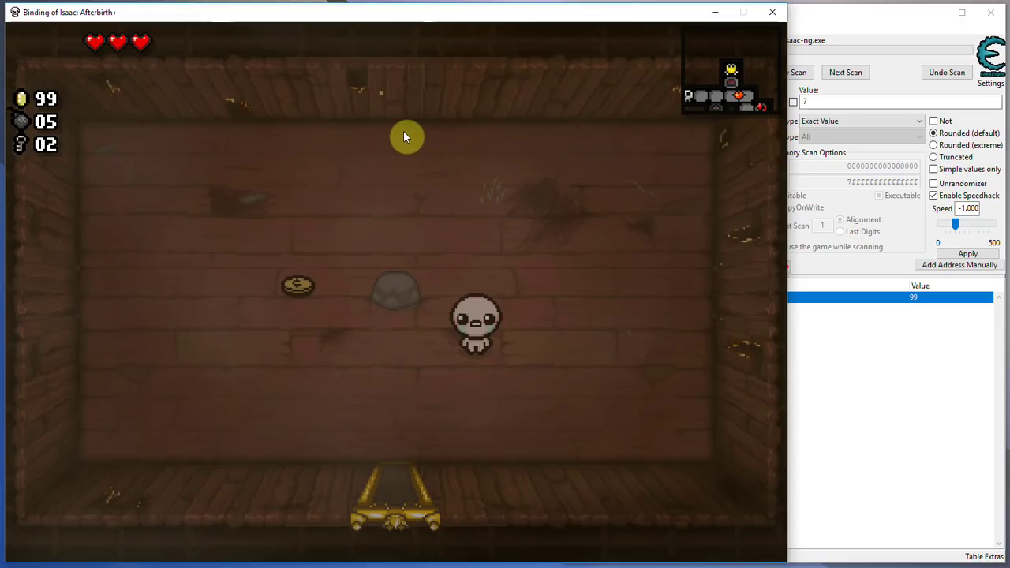
- Switch to the Cheat Engine window holding the script table, move it beside the game and enlarge it to show the whole address list
{"action": "left_click", "coordinate": [851, 87]}
{"action": "left_click_drag", "start_coordinate": [717, 130], "coordinate": [791, 18]}
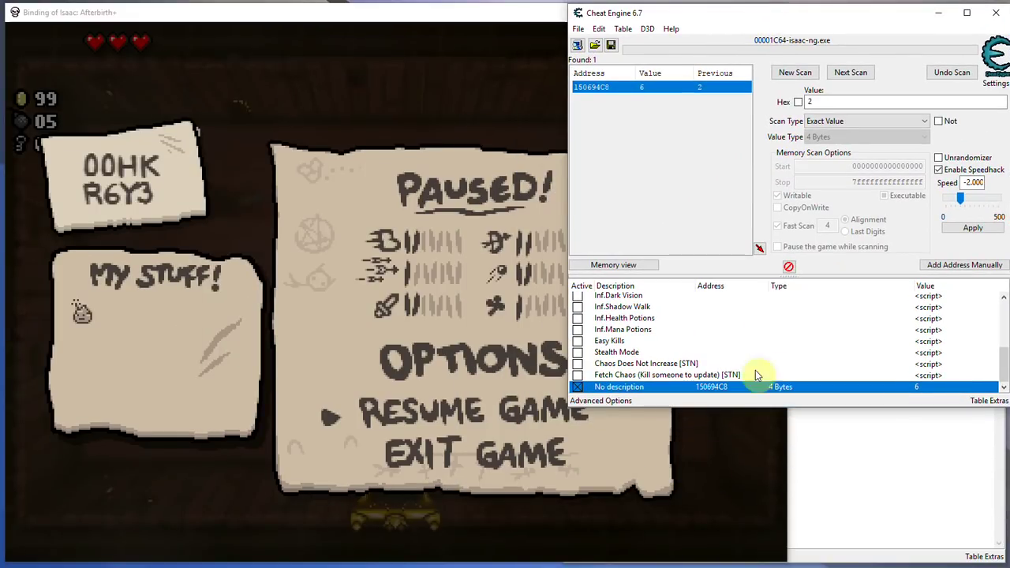
{"action": "scroll", "coordinate": [757, 331], "scroll_direction": "up", "scroll_amount": 5}
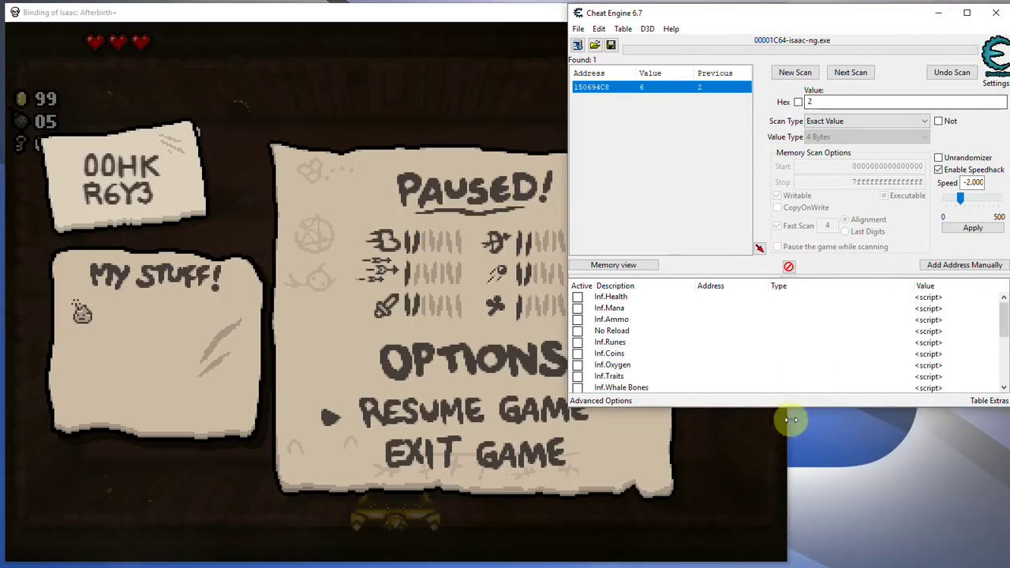
{"action": "left_click_drag", "start_coordinate": [800, 408], "coordinate": [817, 536]}
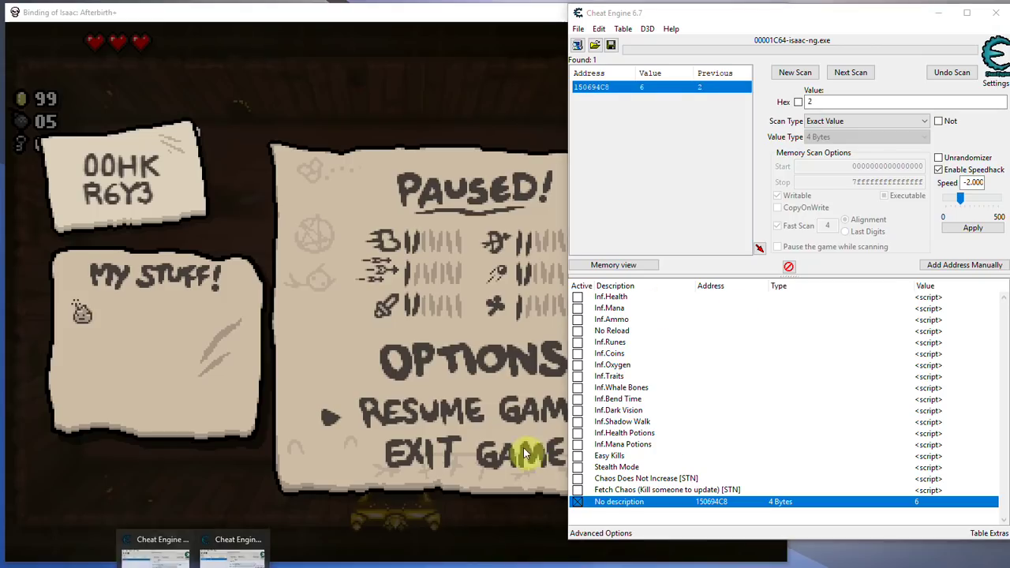
- Switch to the Cheat Engine window with the coin scan, remove the coin entry from the address list and add the found address again
{"action": "left_click", "coordinate": [231, 554]}
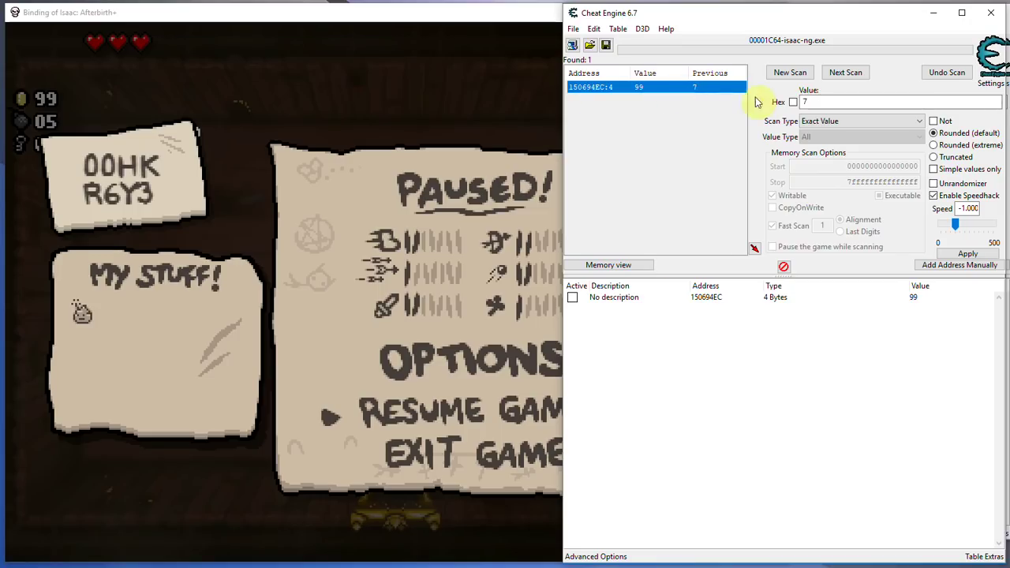
{"action": "left_click", "coordinate": [658, 118]}
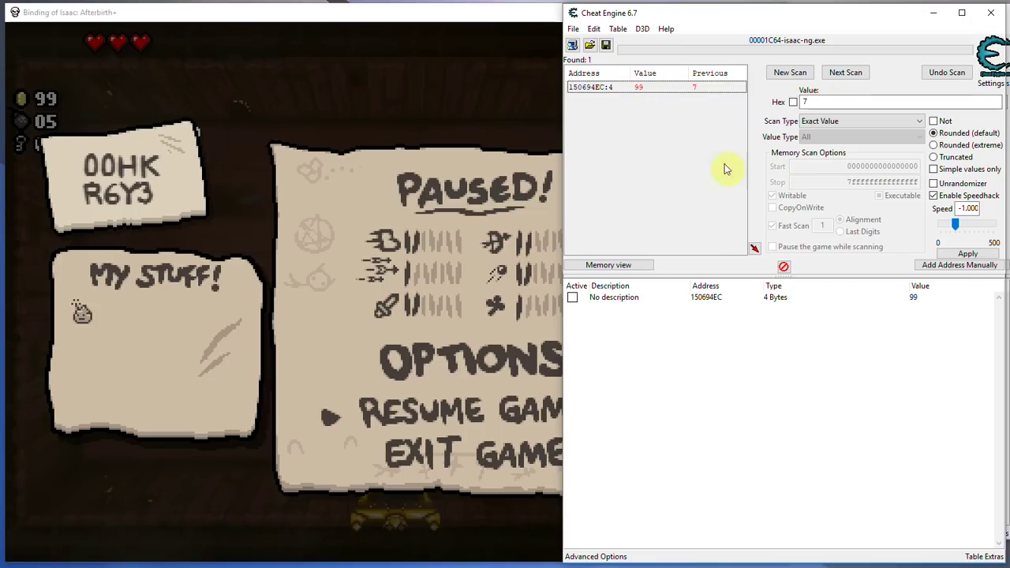
{"action": "left_click", "coordinate": [721, 300]}
{"action": "key", "text": "Delete"}
{"action": "key", "text": "Return"}
{"action": "double_click", "coordinate": [646, 86]}
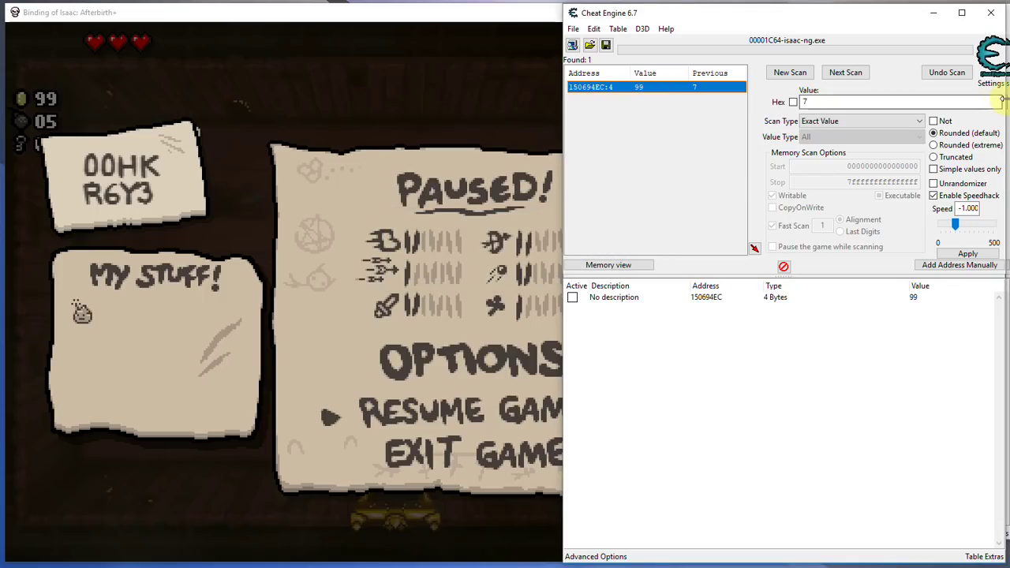
{"action": "right_click", "coordinate": [662, 89]}
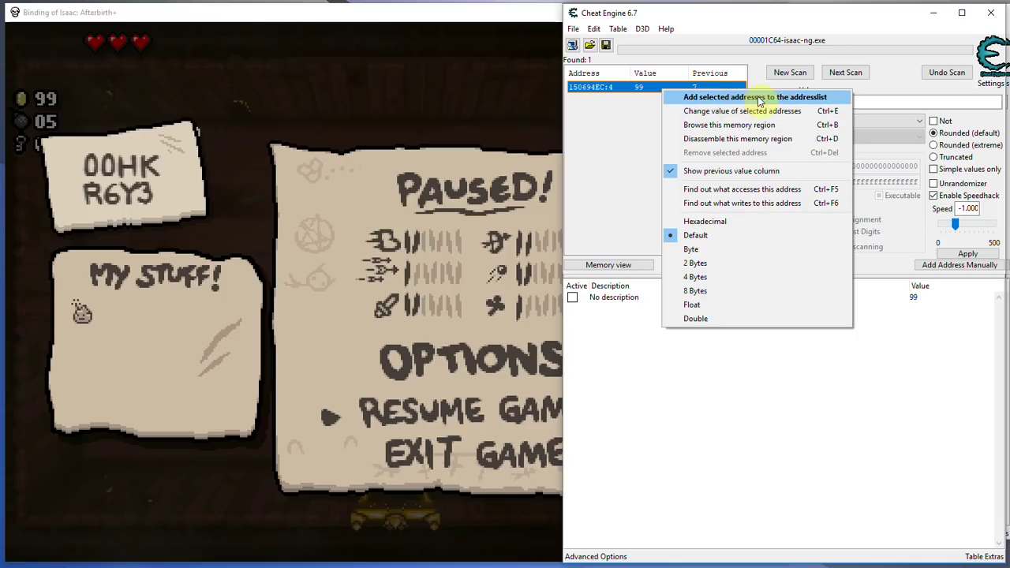
{"action": "left_click", "coordinate": [645, 146]}
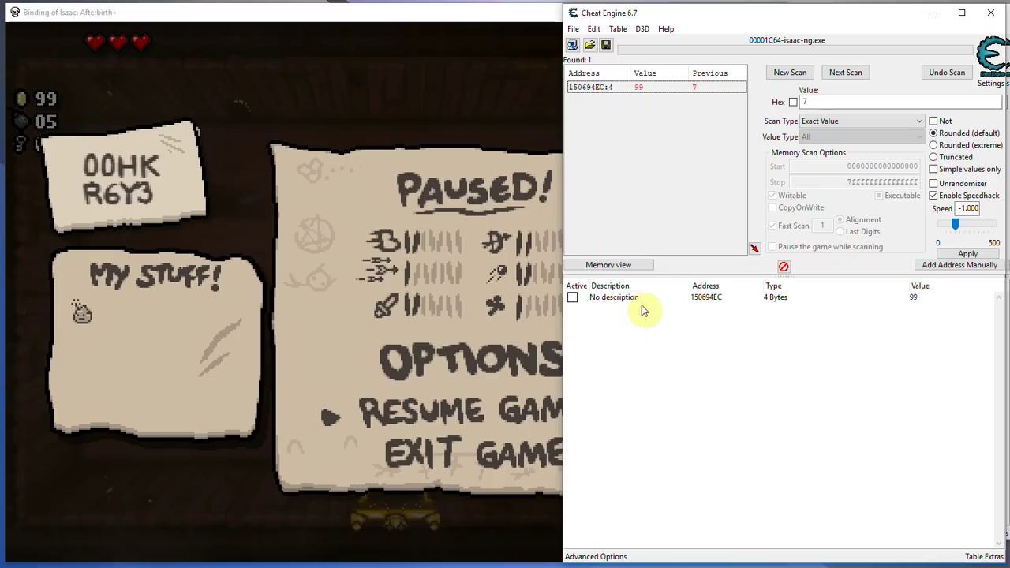
- Toggle freezing of the coin entry's value on and off in the address list
{"action": "left_click", "coordinate": [573, 307]}
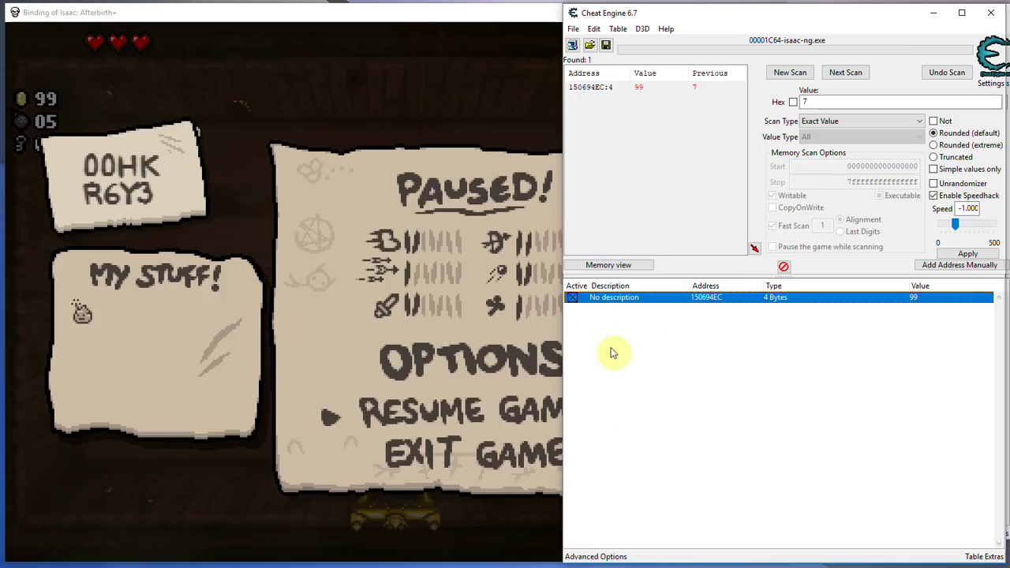
{"action": "left_click", "coordinate": [573, 300]}
{"action": "left_click", "coordinate": [574, 300]}
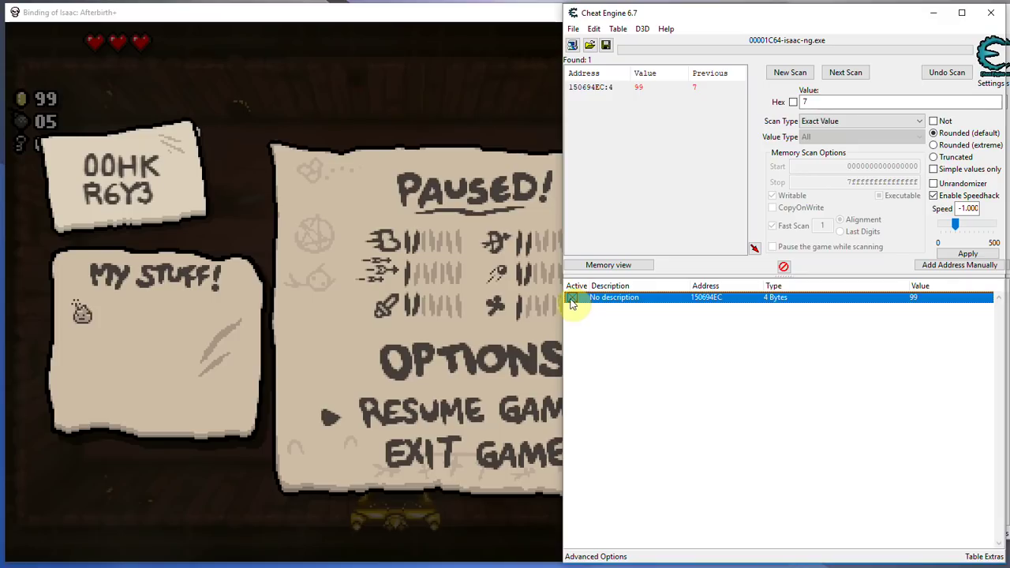
{"action": "left_click", "coordinate": [574, 303]}
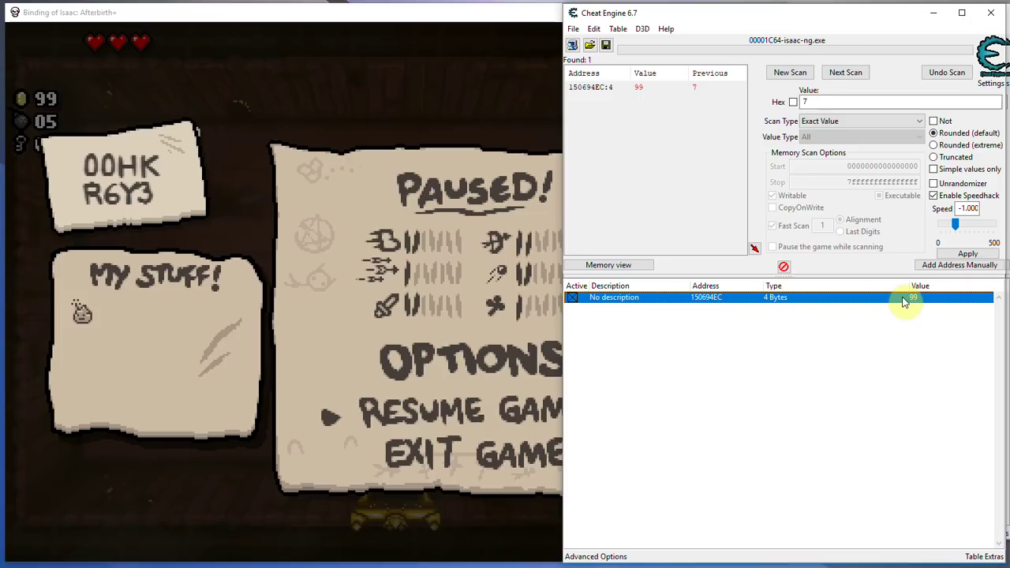
{"action": "left_click", "coordinate": [574, 297]}
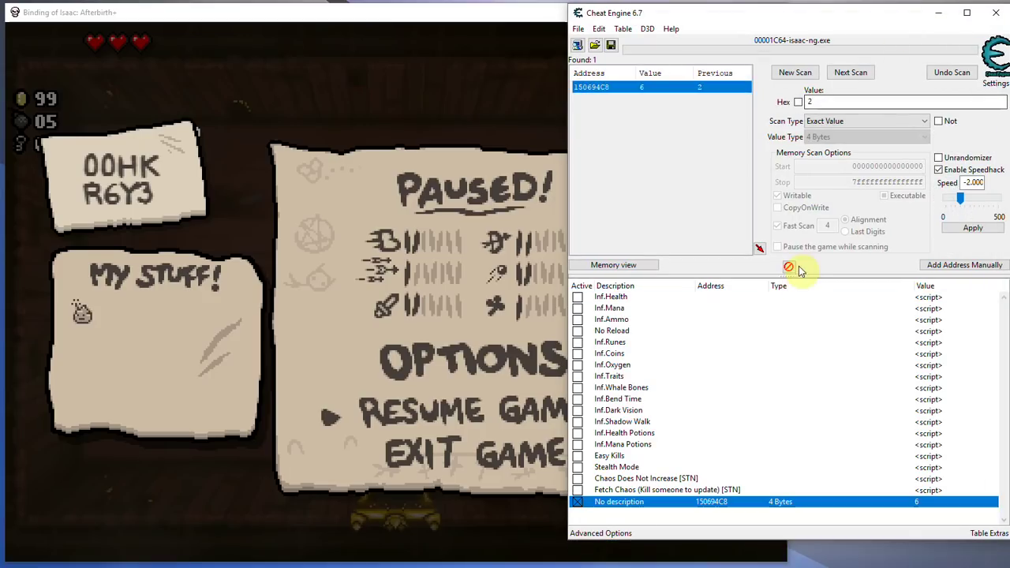
- Switch to the Cheat Engine window with the script table, examine the Inf.Health script's code and close its editor
{"action": "left_click", "coordinate": [661, 300]}
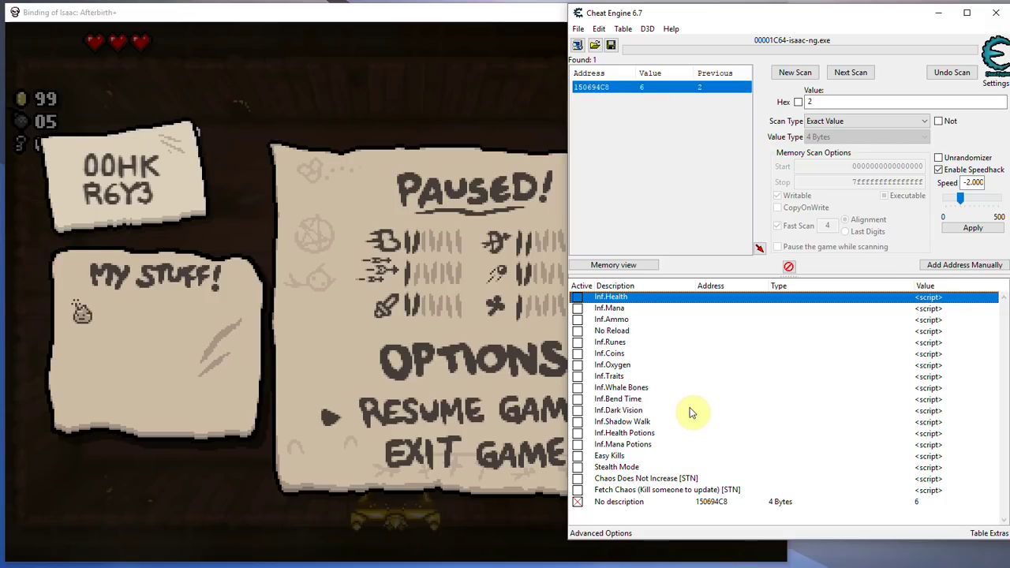
{"action": "double_click", "coordinate": [924, 298]}
{"action": "scroll", "coordinate": [789, 241], "scroll_direction": "down", "scroll_amount": 7}
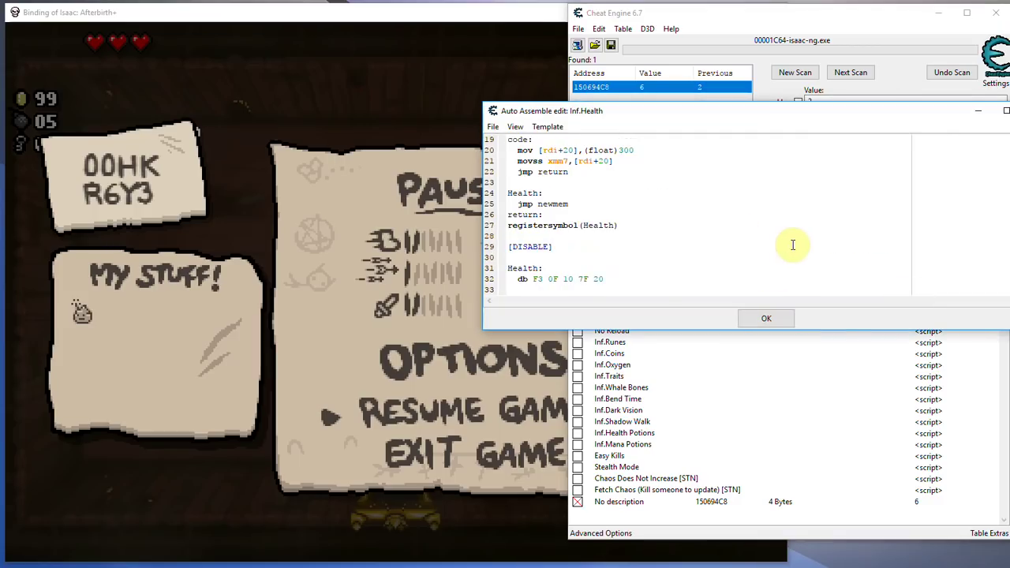
{"action": "scroll", "coordinate": [792, 245], "scroll_direction": "down", "scroll_amount": 9}
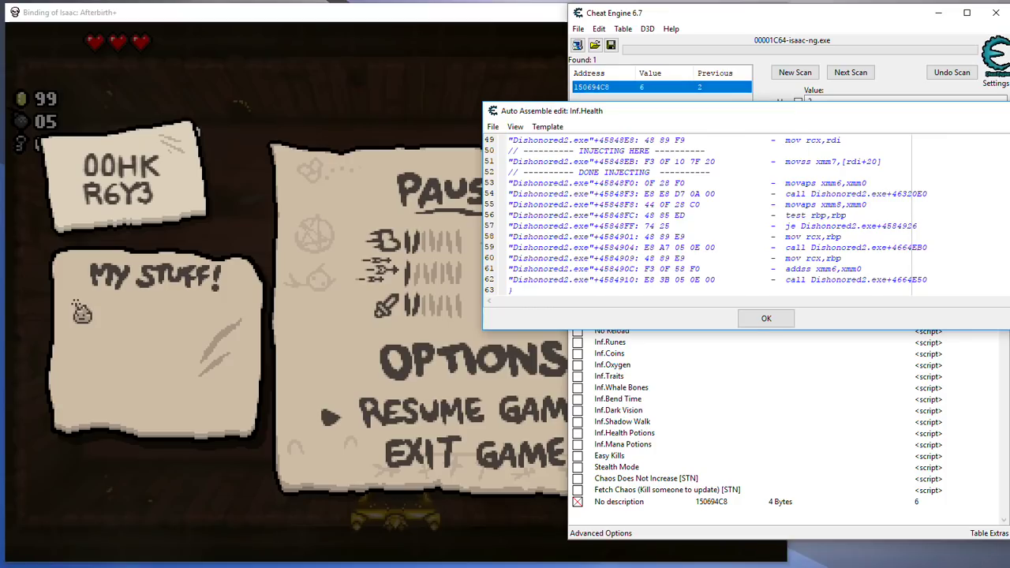
{"action": "key", "text": "Escape"}
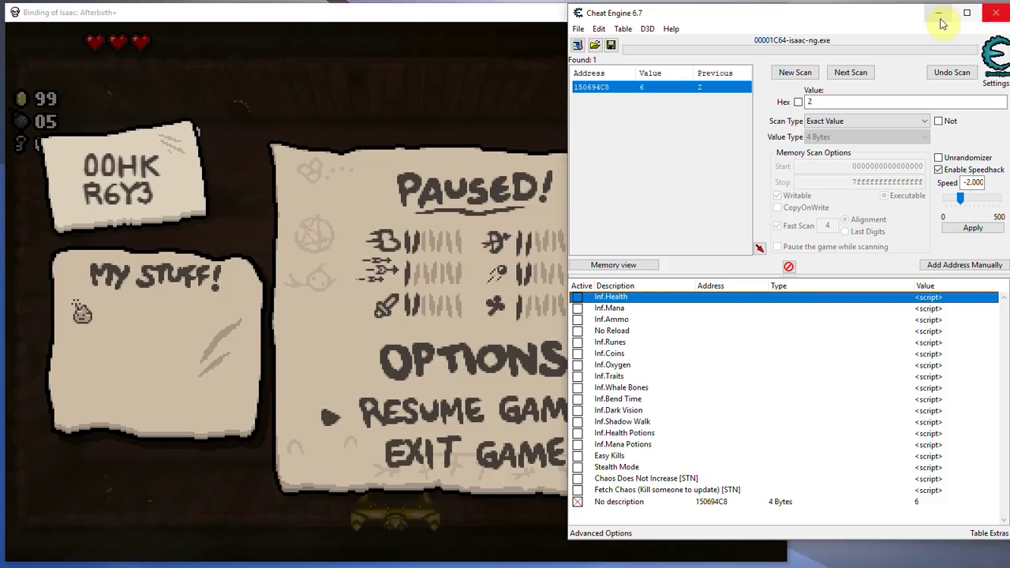
- Switch to File Explorer and open the install folder of the Cheat Engine 6.7 download
{"action": "left_click", "coordinate": [518, 13]}
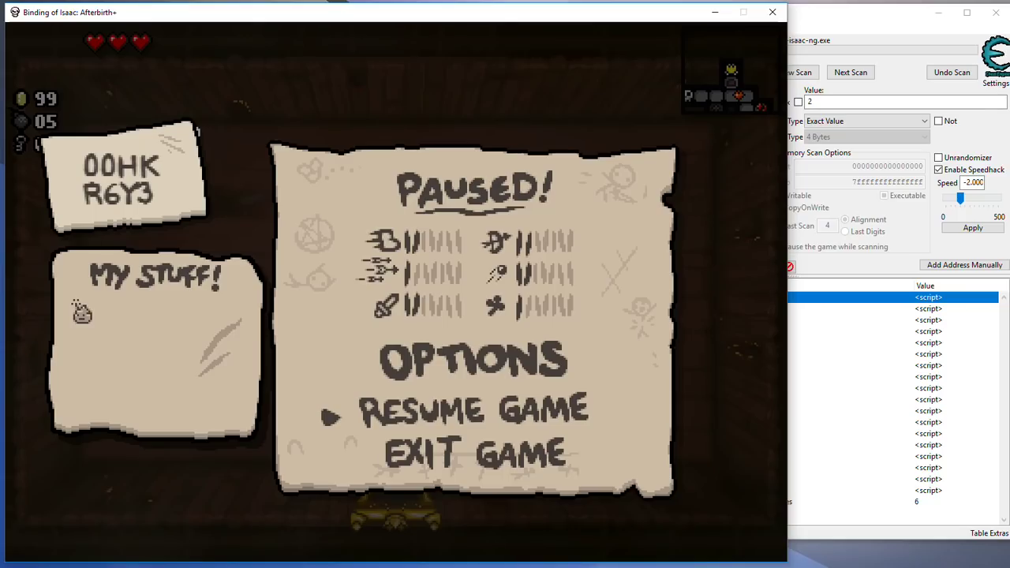
{"action": "key", "text": "alt+Tab"}
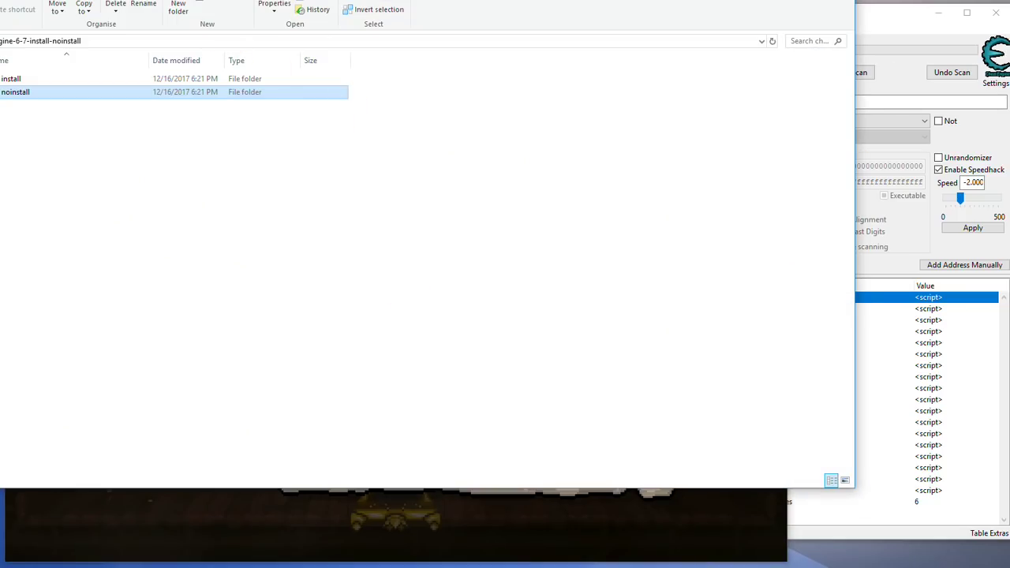
{"action": "left_click_drag", "start_coordinate": [426, 2], "coordinate": [445, 0]}
{"action": "left_click", "coordinate": [58, 74]}
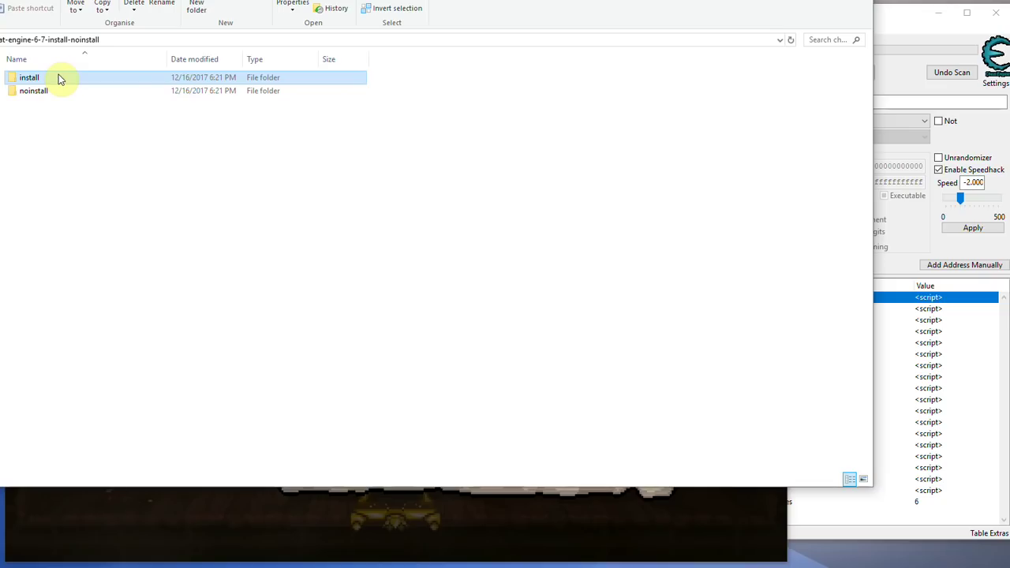
{"action": "double_click", "coordinate": [59, 74]}
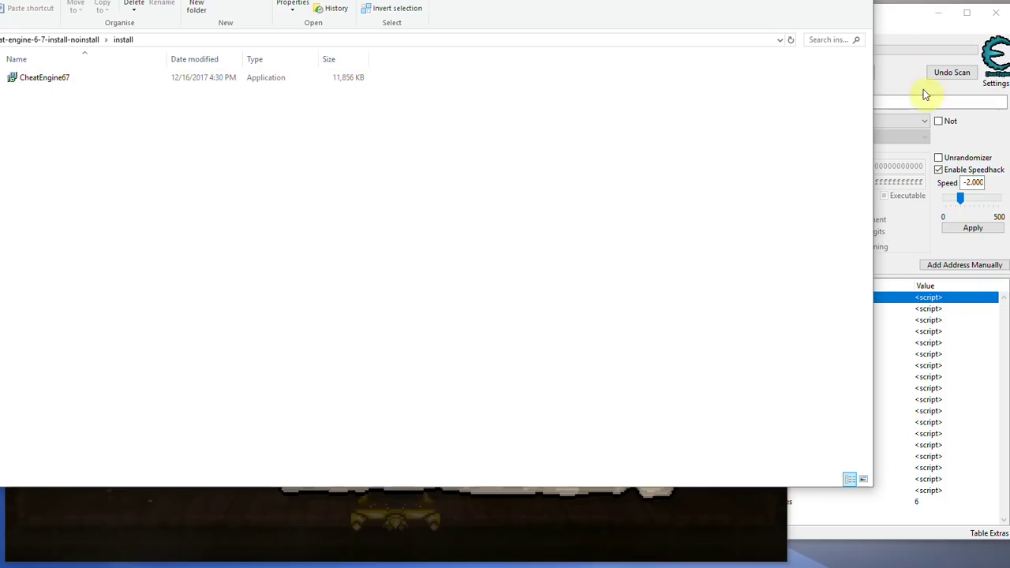
{"action": "left_click", "coordinate": [894, 30]}
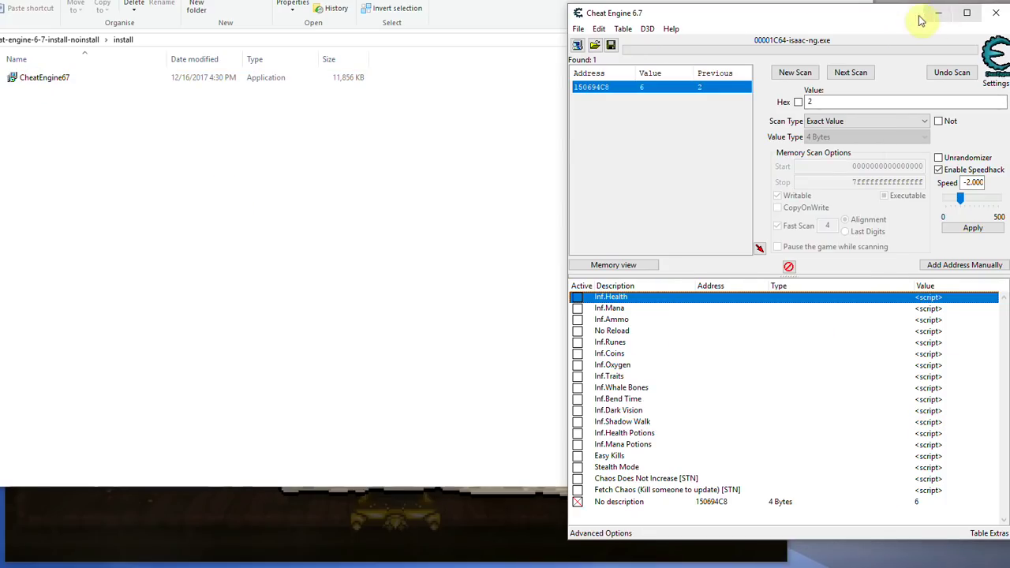
{"action": "key", "text": "alt+Tab"}
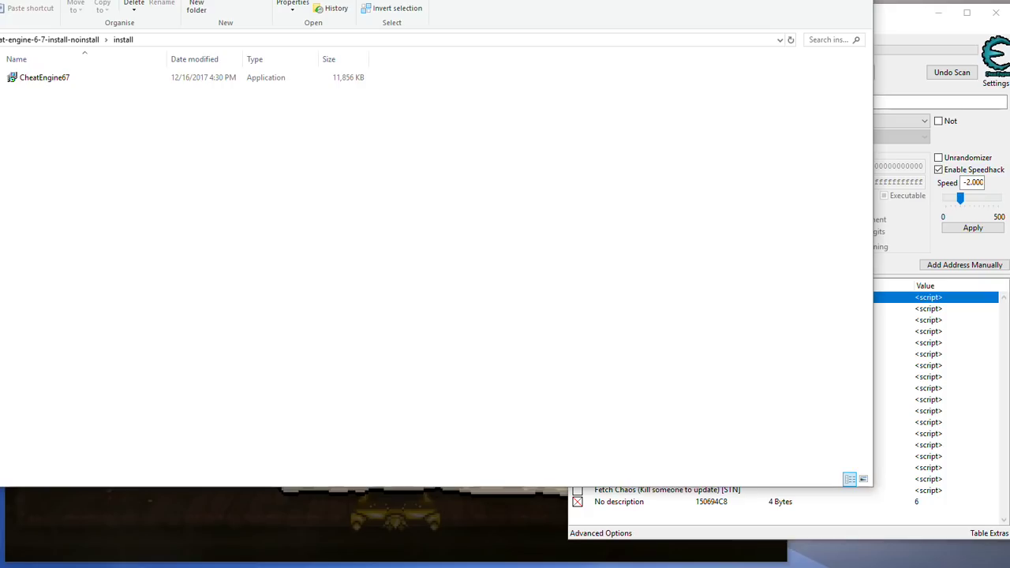
{"action": "left_click", "coordinate": [908, 16]}
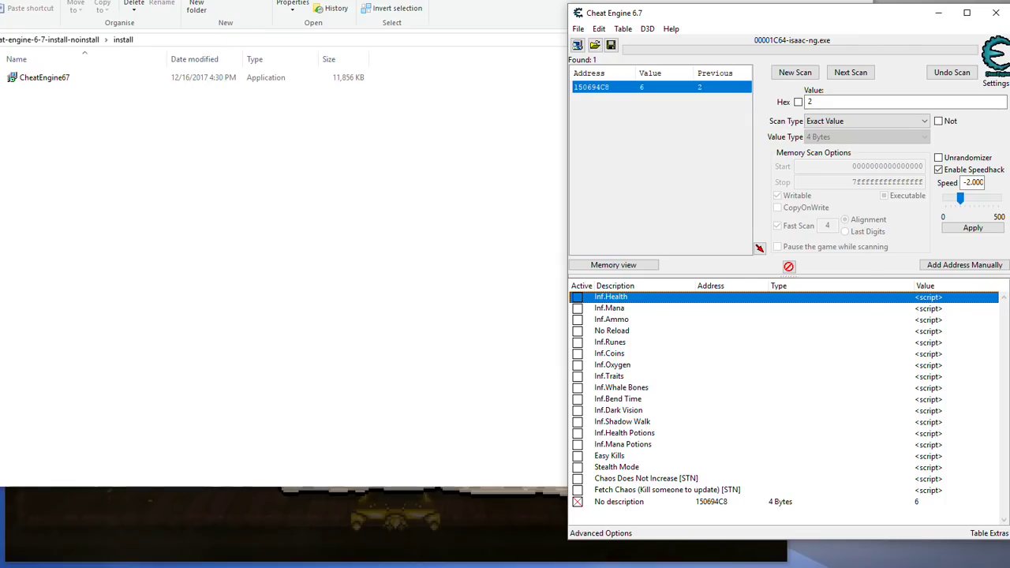
{"action": "key", "text": "alt+Tab"}
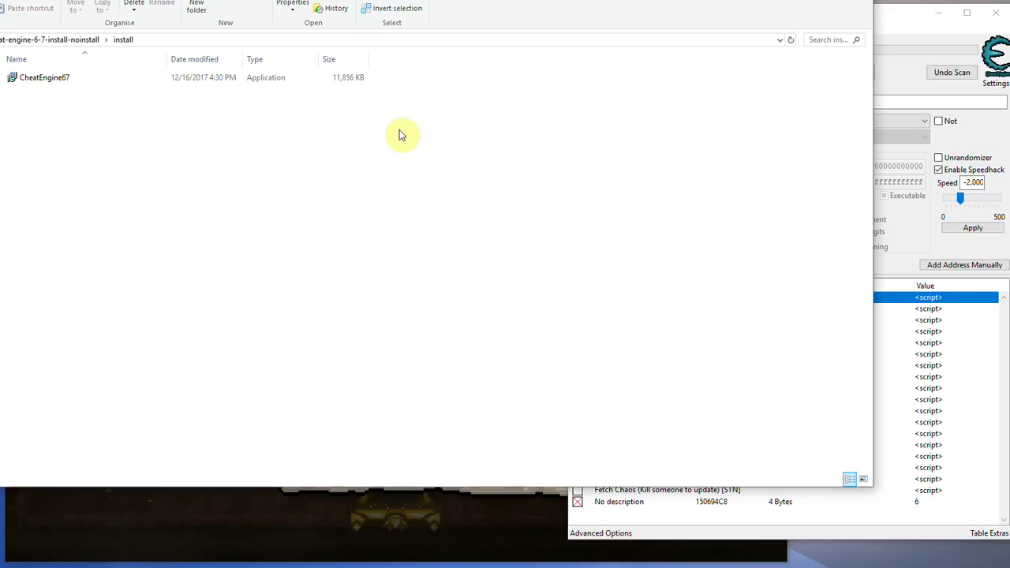
- View the contents of the noinstall folder and return to the install folder
{"action": "key", "text": "alt+Left"}
{"action": "double_click", "coordinate": [45, 92]}
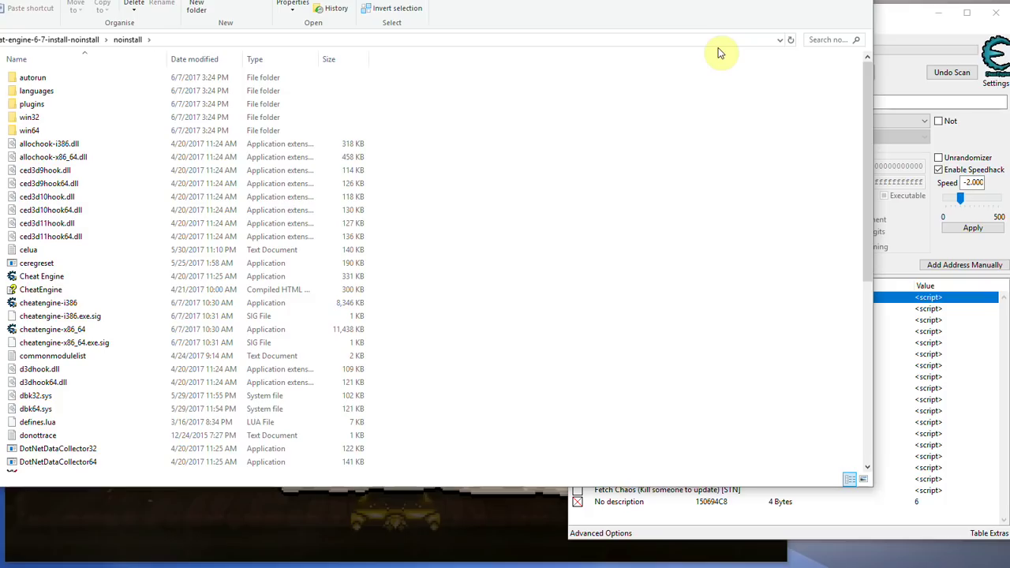
{"action": "key", "text": "alt+Up"}
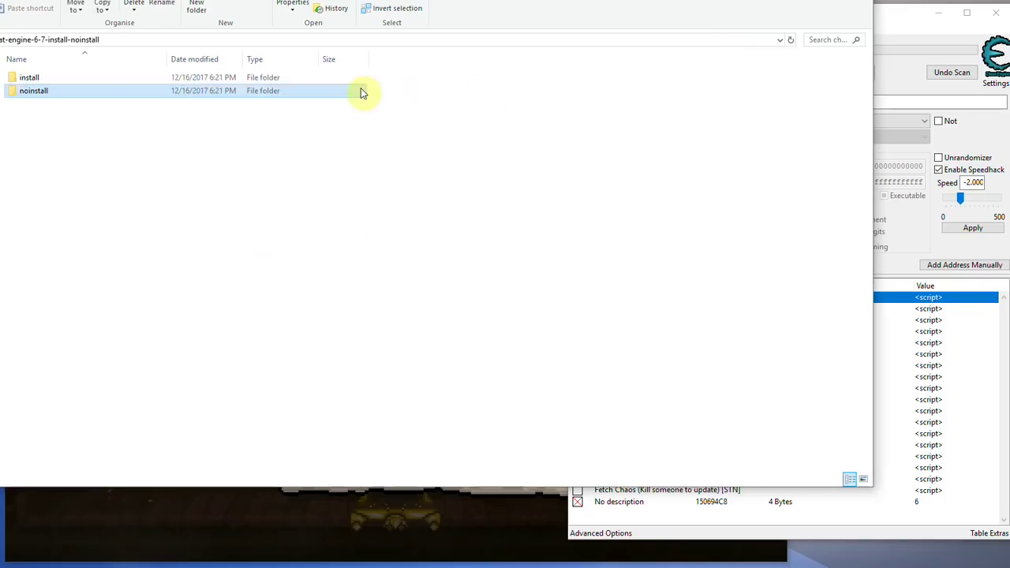
{"action": "left_click", "coordinate": [82, 82]}
{"action": "double_click", "coordinate": [82, 83]}
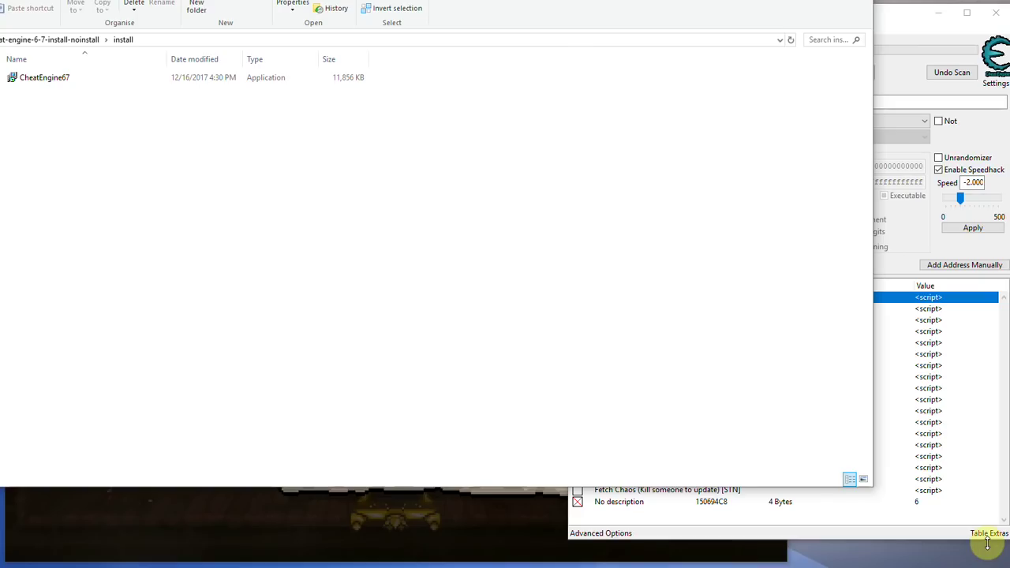
- Extend the height of the Cheat Engine window, switch back to File Explorer and open the noinstall folder
{"action": "left_click_drag", "start_coordinate": [982, 540], "coordinate": [975, 563]}
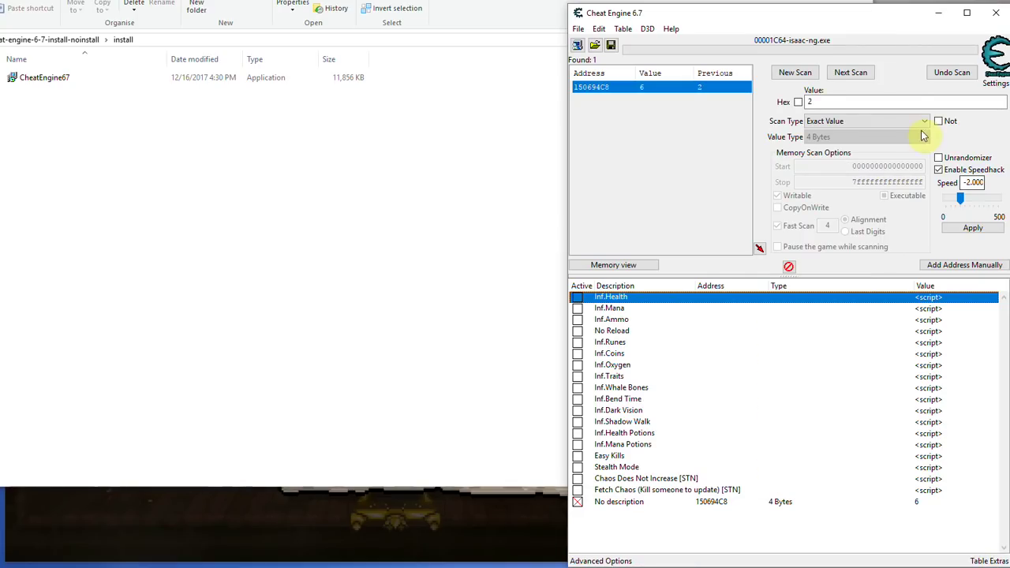
{"action": "left_click", "coordinate": [296, 4]}
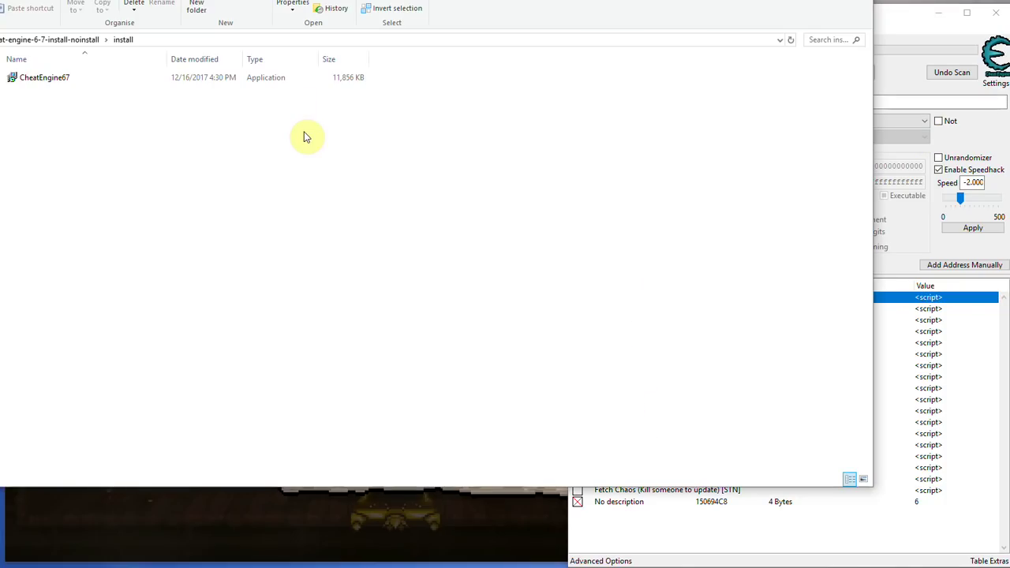
{"action": "key", "text": "alt+Up"}
{"action": "double_click", "coordinate": [36, 94]}
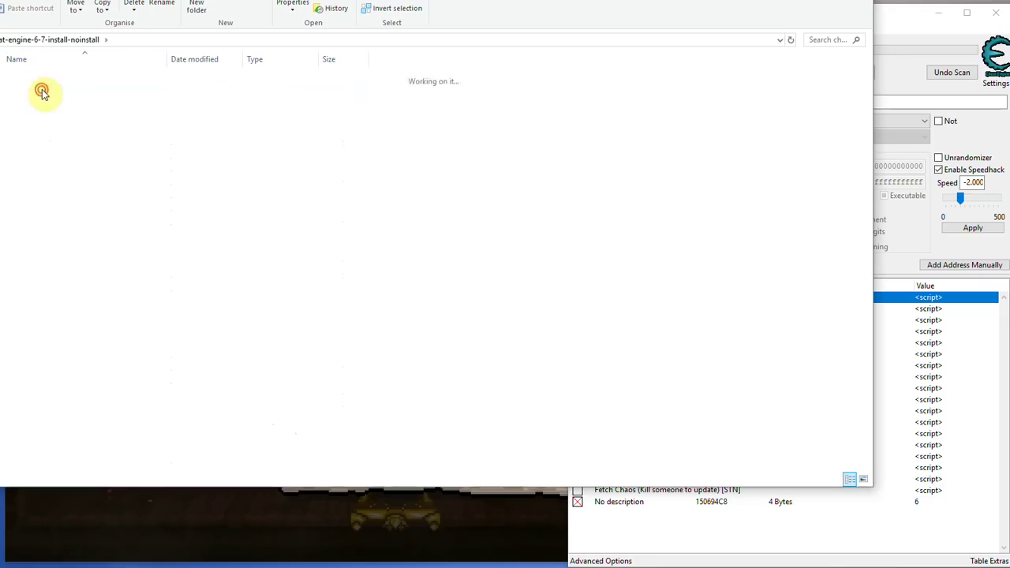
- Return from the noinstall folder to its parent, minimise and restore File Explorer, and open the install folder
{"action": "key", "text": "alt+Up"}
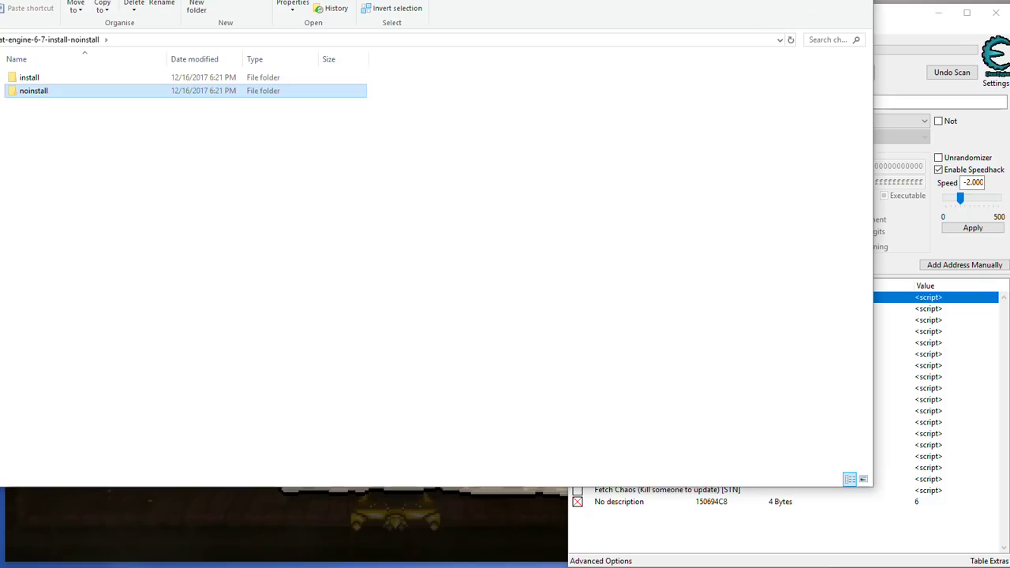
{"action": "left_click", "coordinate": [820, 1]}
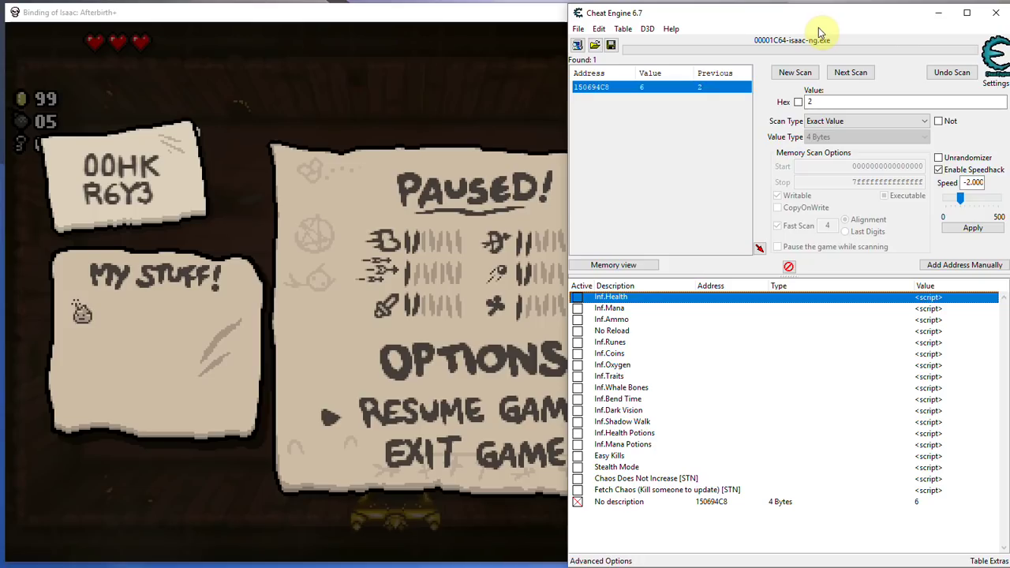
{"action": "left_click", "coordinate": [101, 564]}
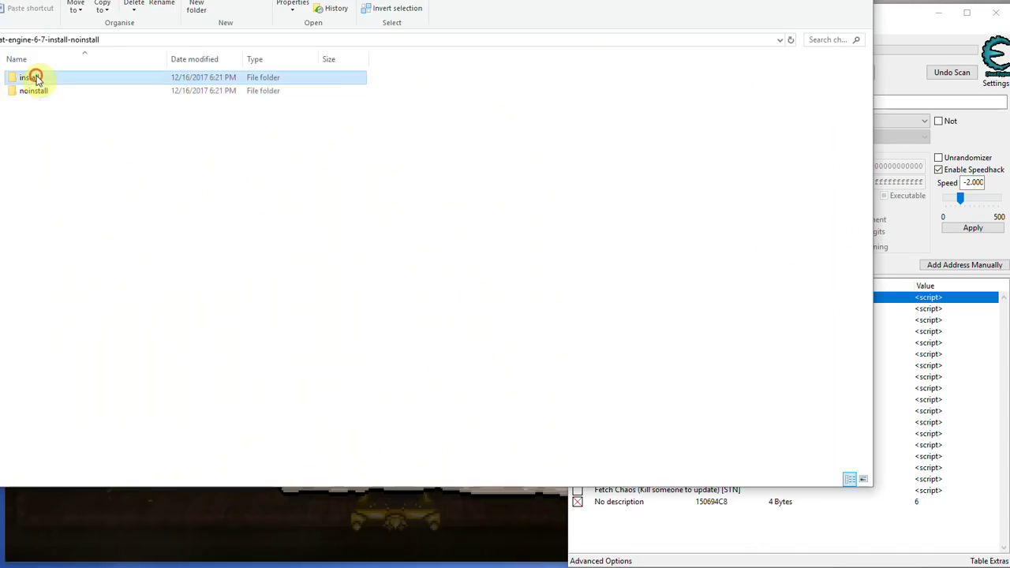
{"action": "double_click", "coordinate": [34, 76]}
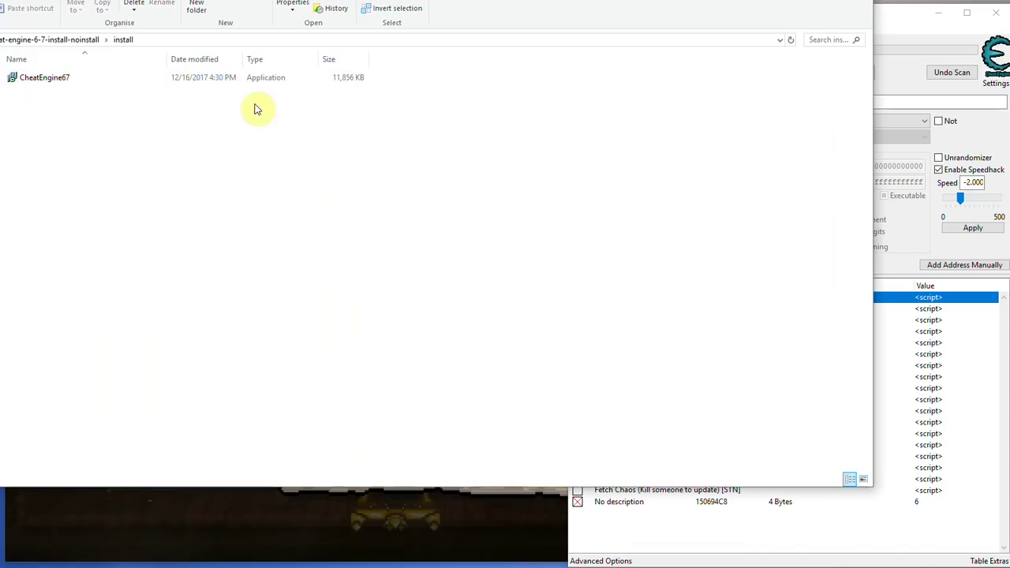
- Select the CheatEngine67 installer in the install folder and close the File Explorer window
{"action": "left_click", "coordinate": [52, 80]}
{"action": "double_click", "coordinate": [69, 79]}
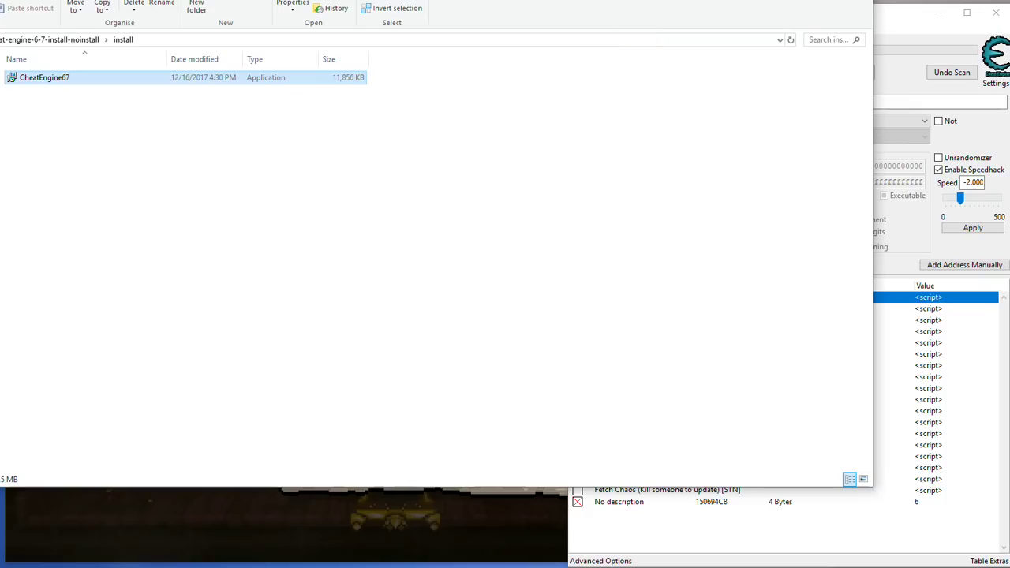
{"action": "key", "text": "alt+F4"}
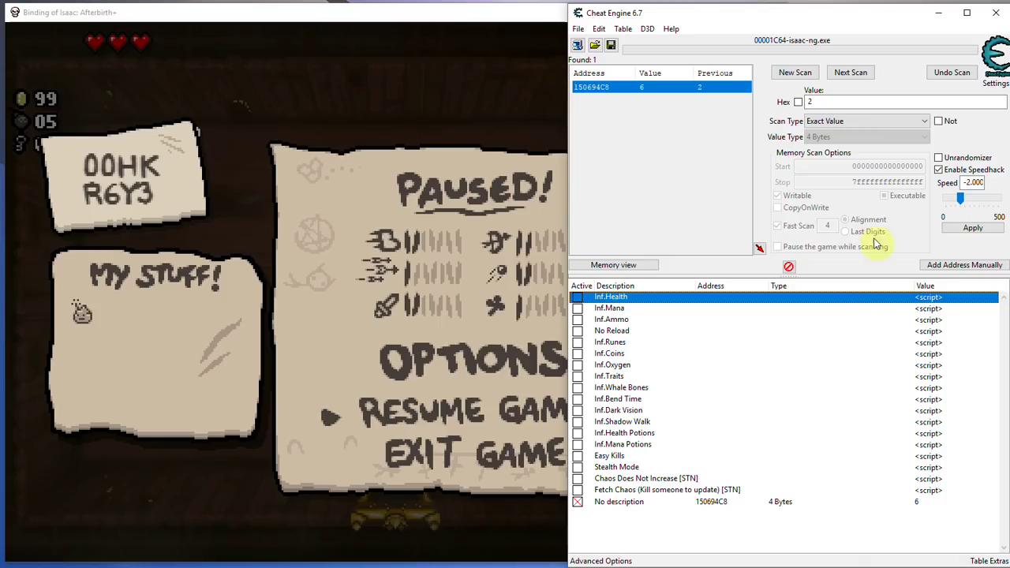
- Toggle Speedhack off and on to reset it, set its speed to 2 and apply the change
{"action": "left_click", "coordinate": [939, 170]}
{"action": "left_click", "coordinate": [944, 172]}
{"action": "left_click", "coordinate": [946, 173]}
{"action": "left_click", "coordinate": [946, 173]}
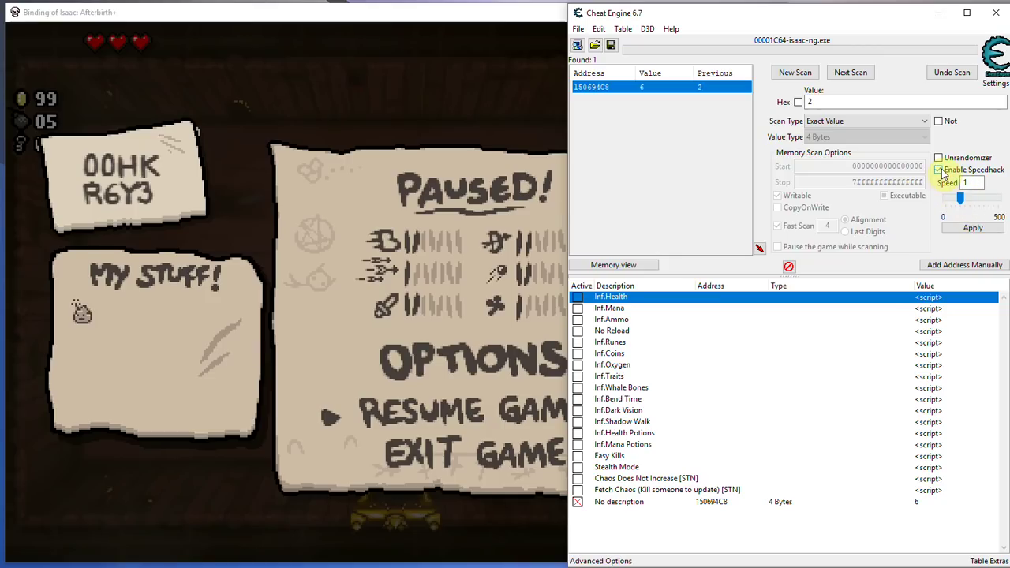
{"action": "left_click_drag", "start_coordinate": [959, 199], "coordinate": [964, 199]}
{"action": "left_click", "coordinate": [973, 228]}
- Resume Binding of Isaac and move and shoot with the character to test the doubled game speed
{"action": "left_click", "coordinate": [330, 168]}
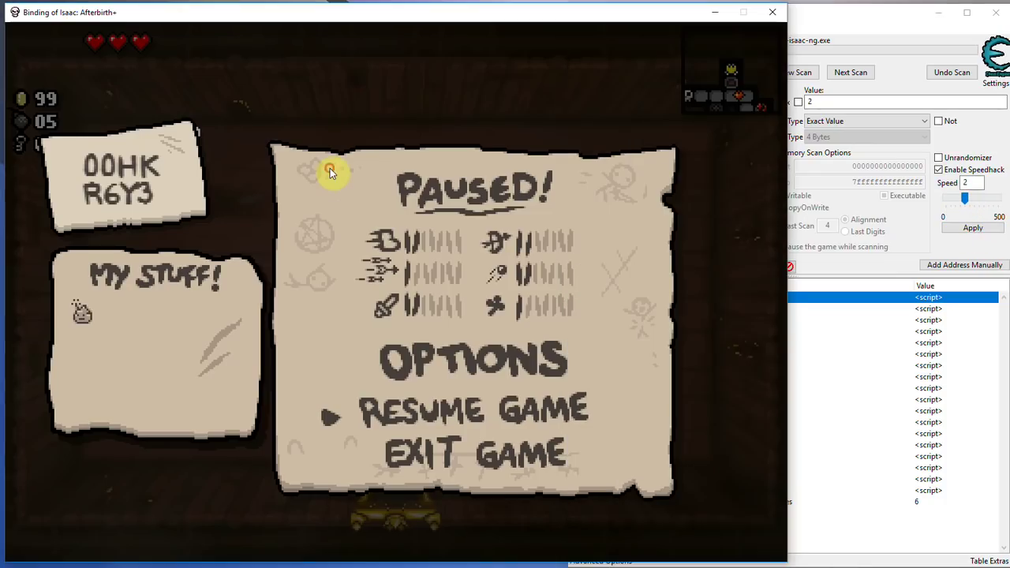
{"action": "key", "text": "Escape"}
{"action": "key", "text": "Left"}
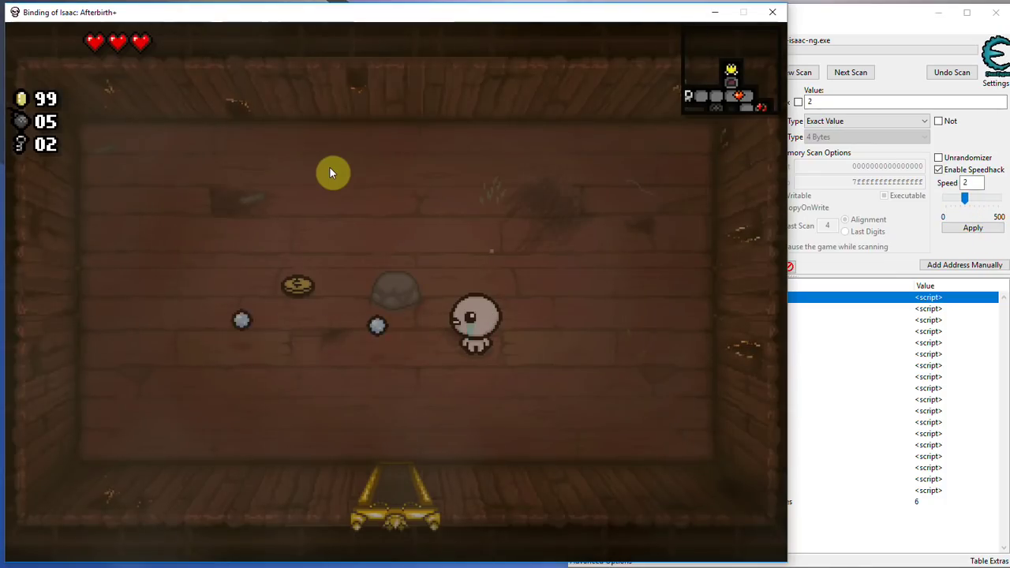
{"action": "key", "text": "a"}
{"action": "key", "text": "d"}
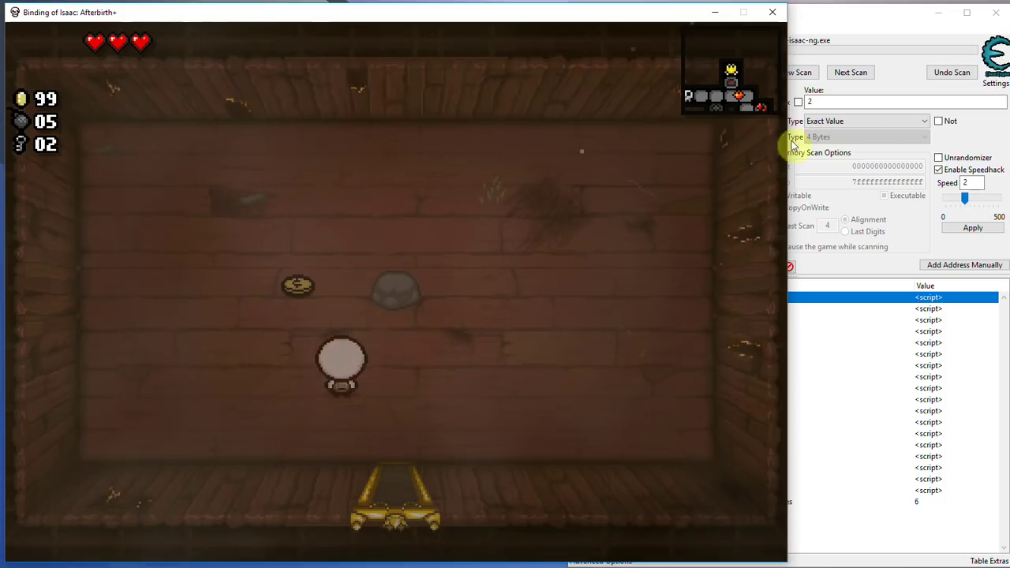
- Set the Speedhack speed to 0.25, apply it and resume the paused game
{"action": "left_click_drag", "start_coordinate": [962, 203], "coordinate": [950, 199]}
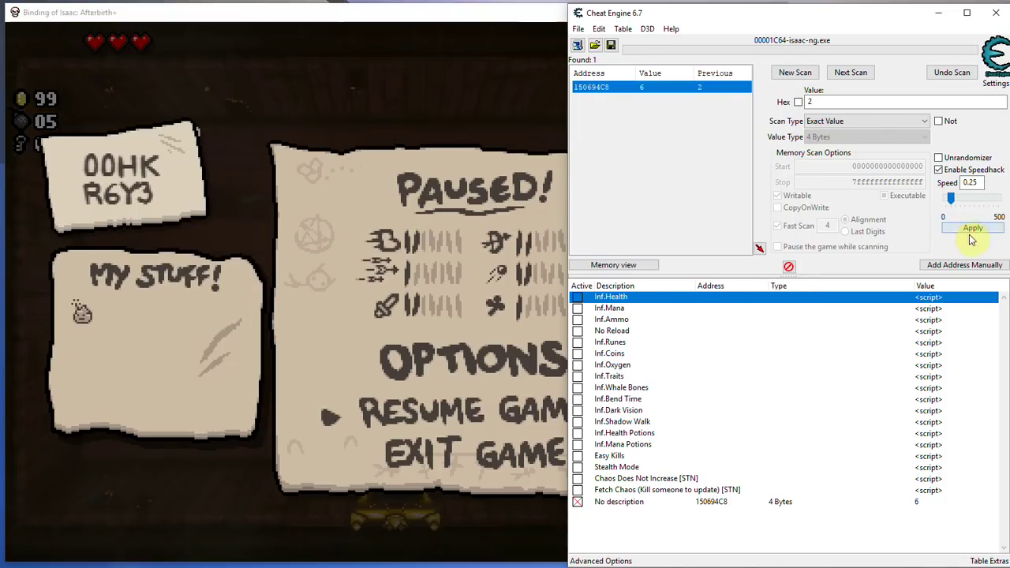
{"action": "left_click", "coordinate": [971, 228]}
{"action": "left_click", "coordinate": [425, 83]}
{"action": "key", "text": "Escape"}
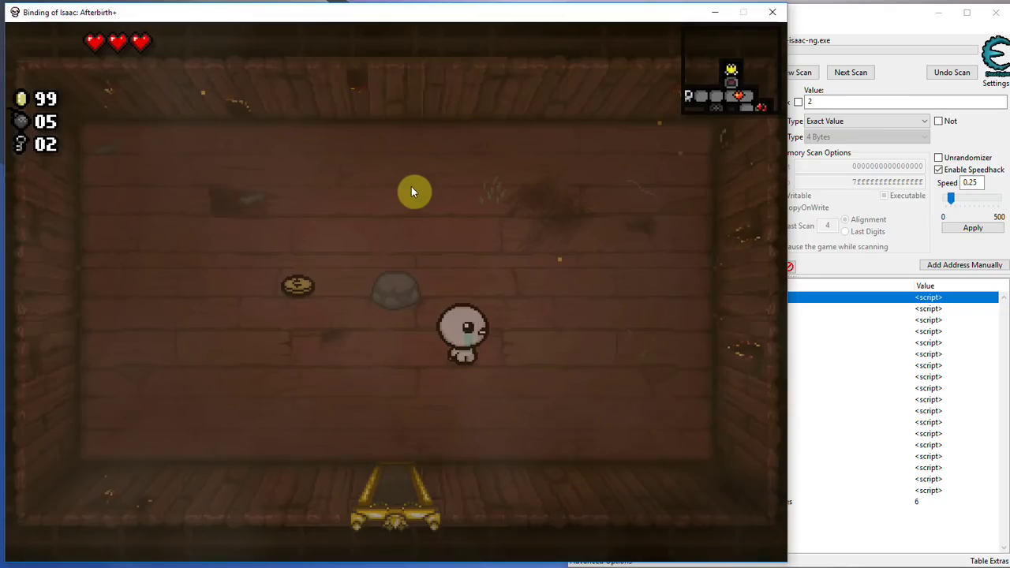
- Move the character around the room and shoot in several directions to examine the slowed-down game speed
{"action": "key", "text": "w"}
{"action": "key", "text": "a"}
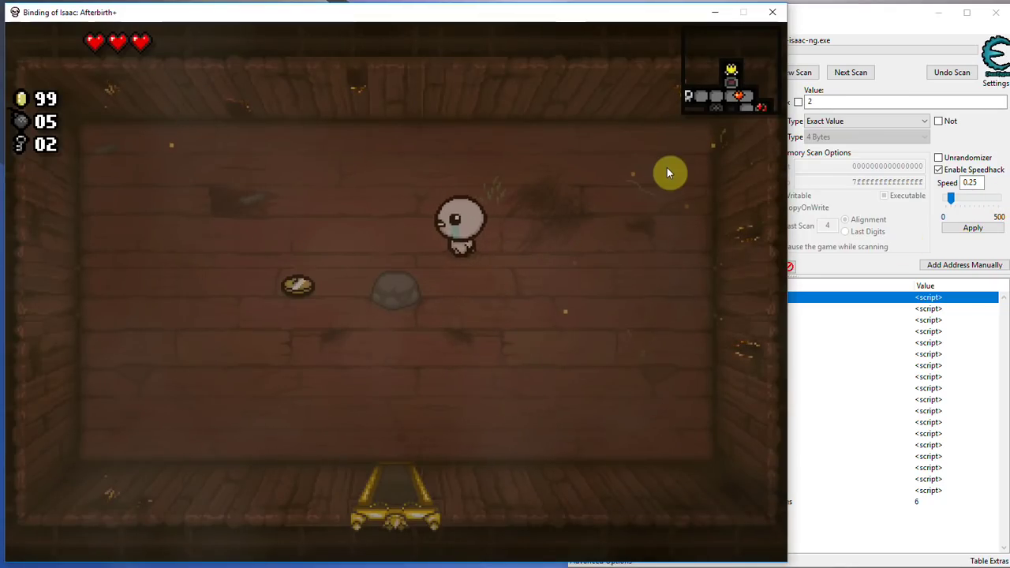
{"action": "key", "text": "Right"}
{"action": "key", "text": "a"}
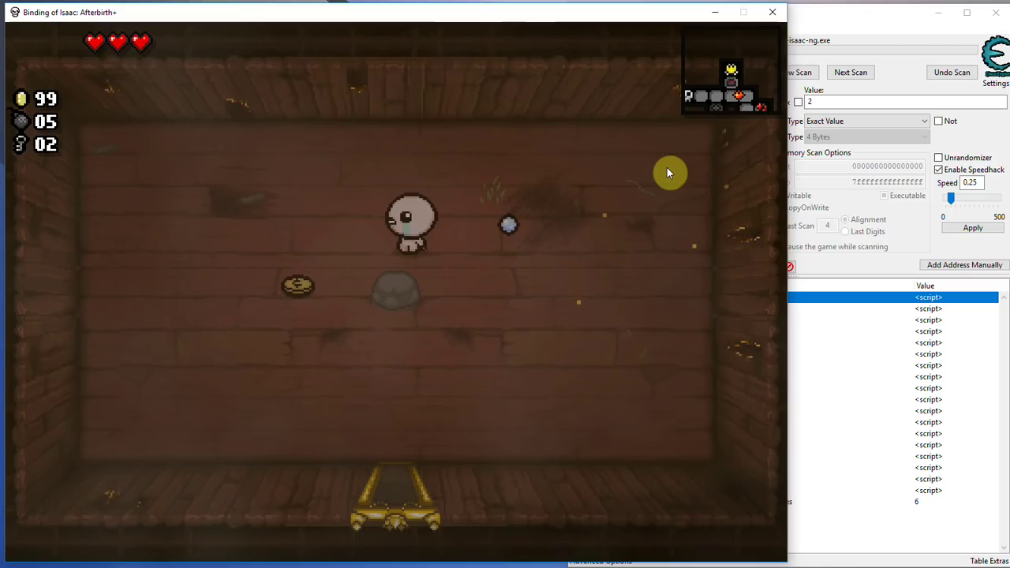
{"action": "key", "text": "Left"}
{"action": "key", "text": "d"}
{"action": "key", "text": "Up"}
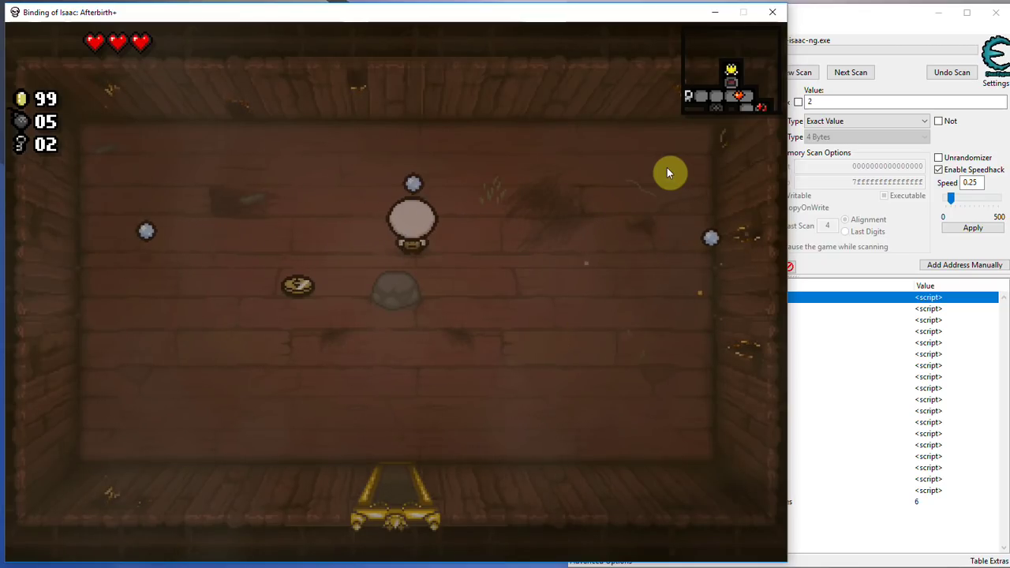
{"action": "key", "text": "s"}
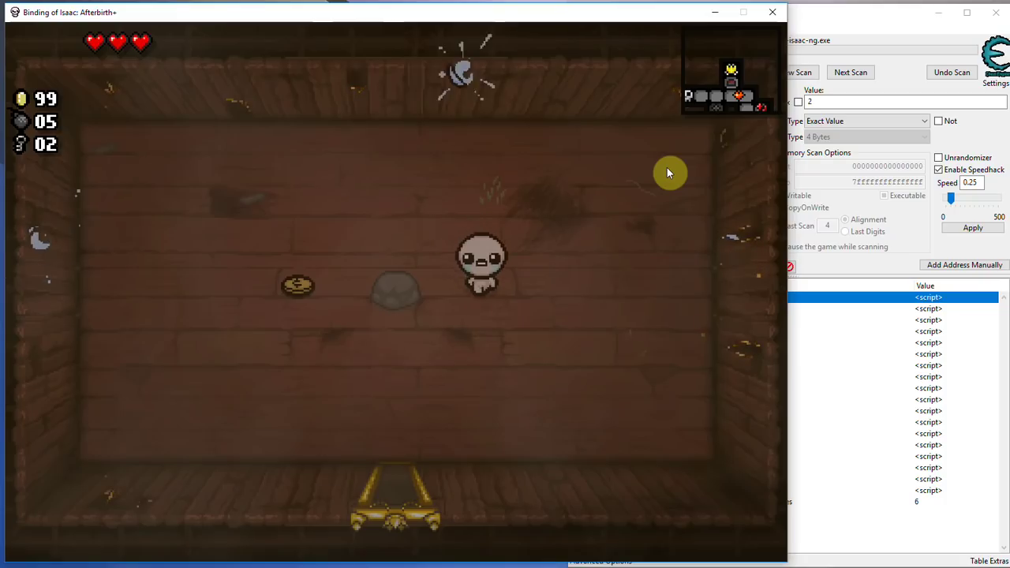
{"action": "key", "text": "Right"}
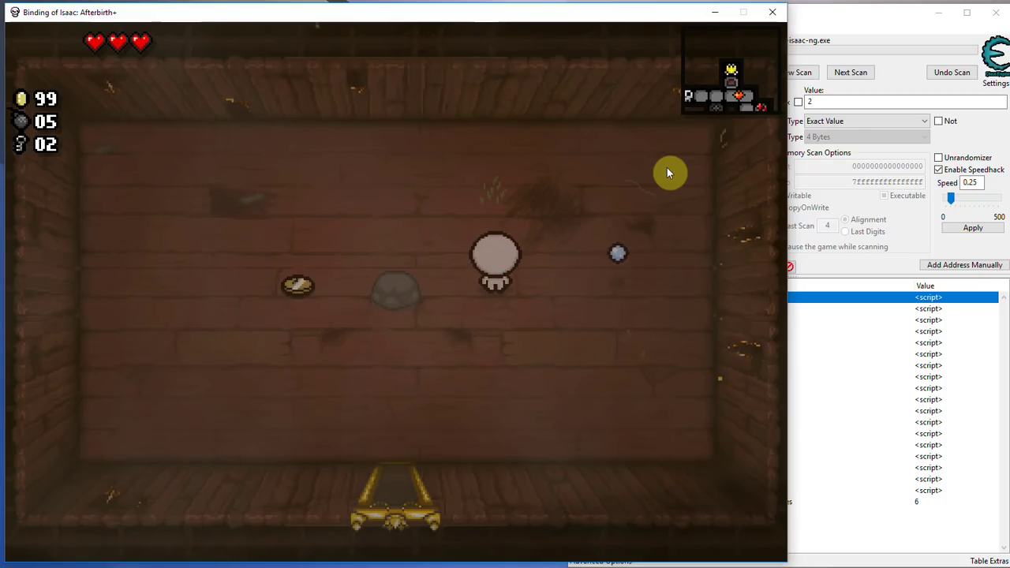
{"action": "key", "text": "Up"}
{"action": "key", "text": "w"}
{"action": "key", "text": "Left"}
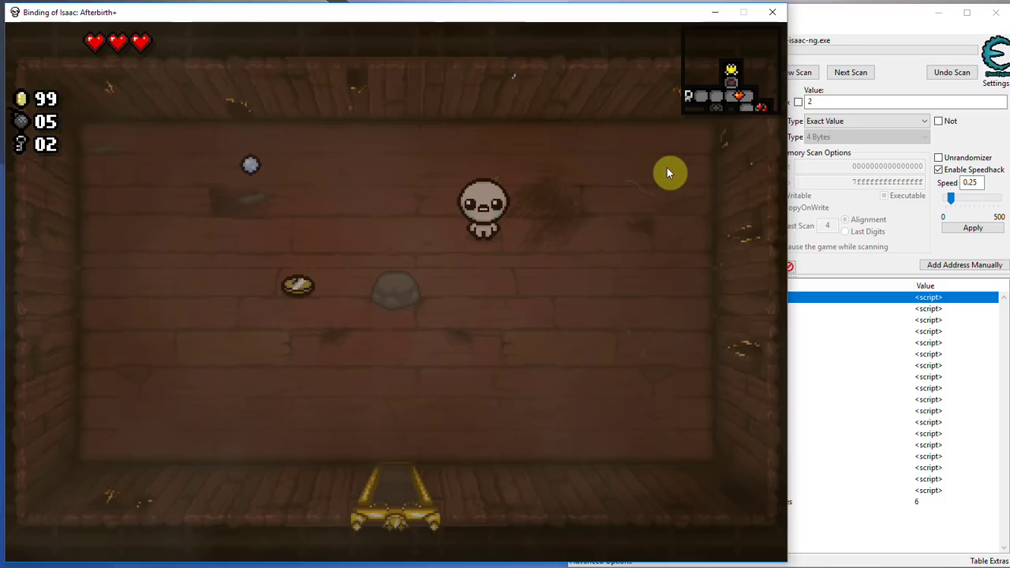
- Disable Speedhack and extend the Cheat Engine window slightly upward
{"action": "left_click", "coordinate": [938, 170]}
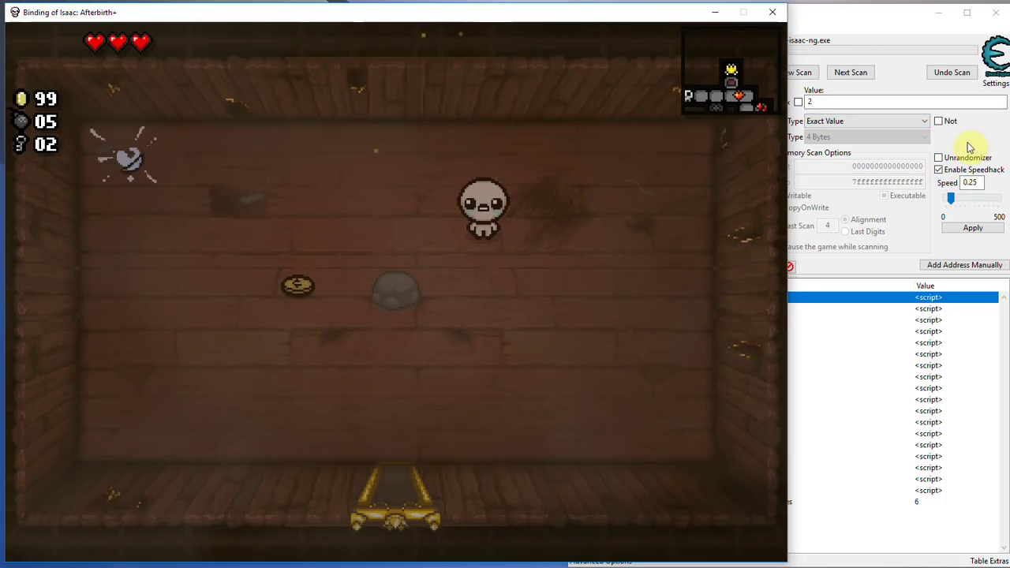
{"action": "left_click", "coordinate": [938, 170]}
{"action": "left_click", "coordinate": [938, 172]}
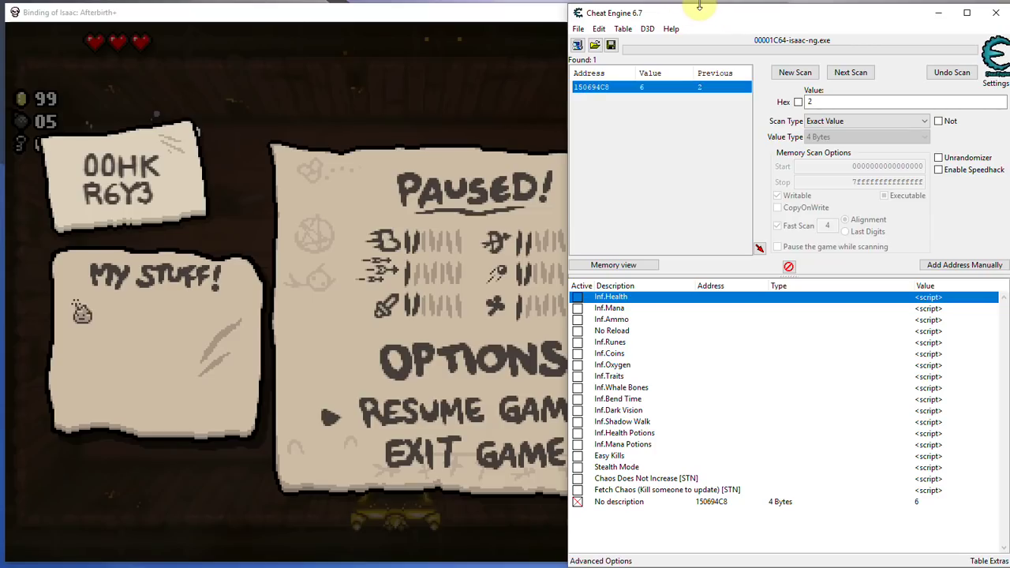
{"action": "left_click_drag", "start_coordinate": [699, 5], "coordinate": [698, 1]}
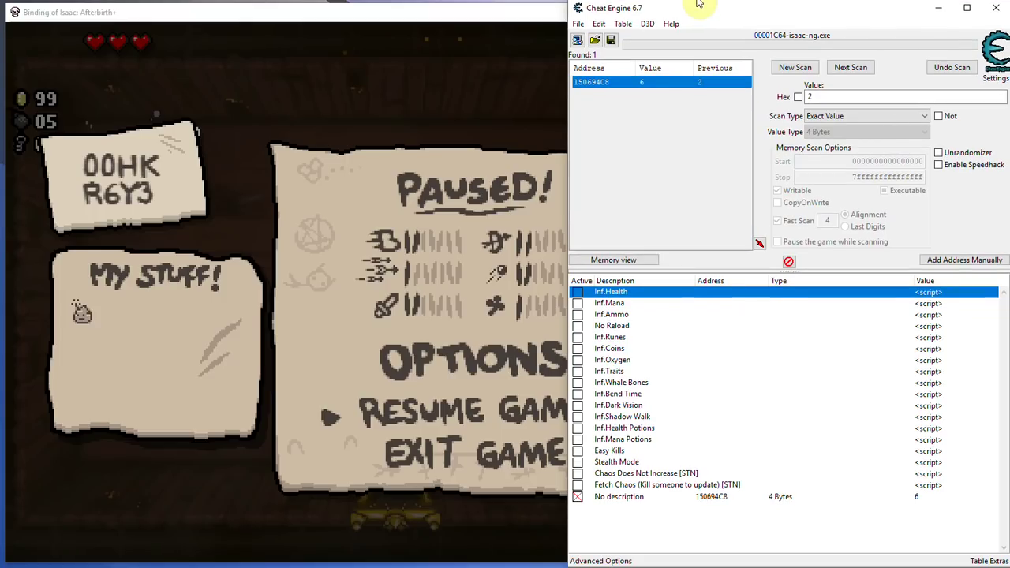